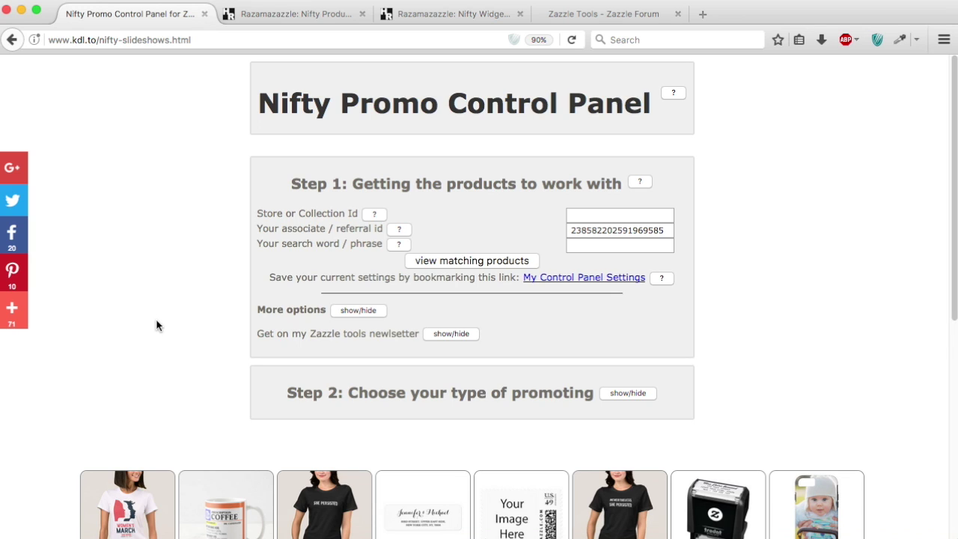
# - Switch to the Nifty Product Sharers page and scroll down through it
pyautogui.click(328, 15)
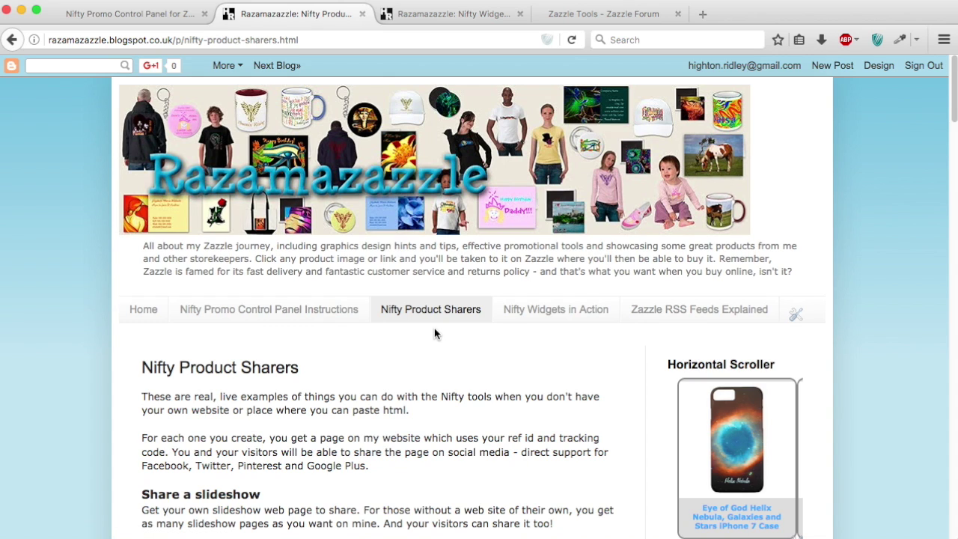
pyautogui.scroll(-3, 434, 332)
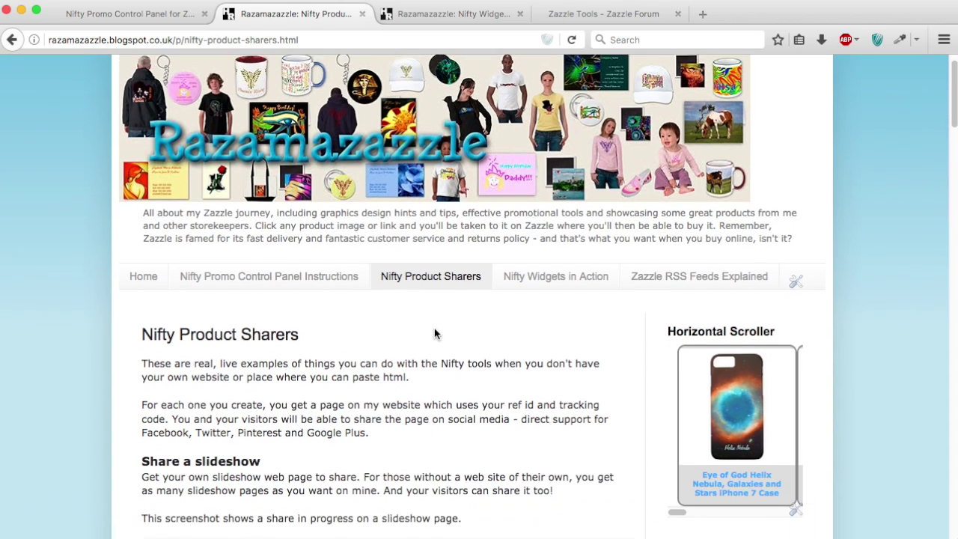
pyautogui.scroll(-2, 434, 328)
pyautogui.scroll(-1, 434, 327)
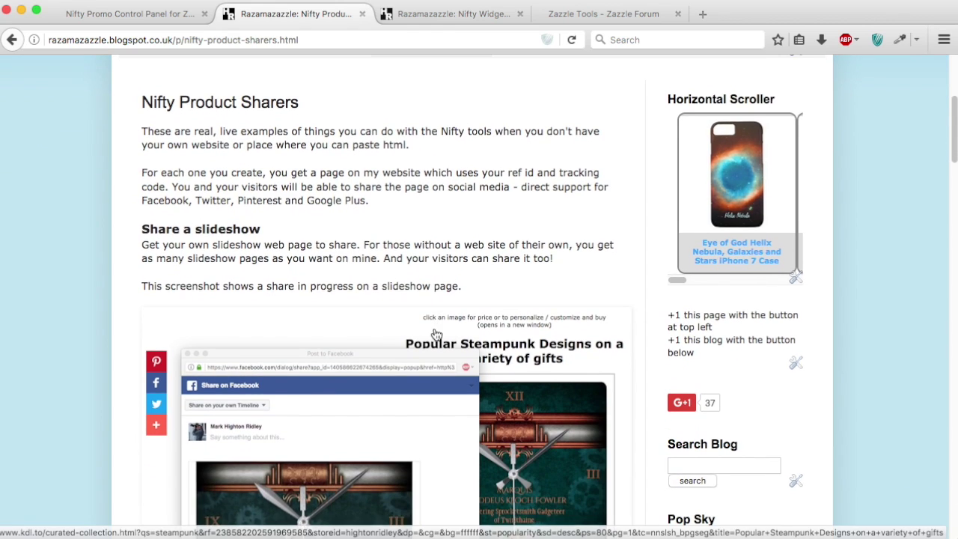
pyautogui.scroll(-1, 434, 329)
pyautogui.scroll(-1, 435, 332)
pyautogui.scroll(-1, 436, 334)
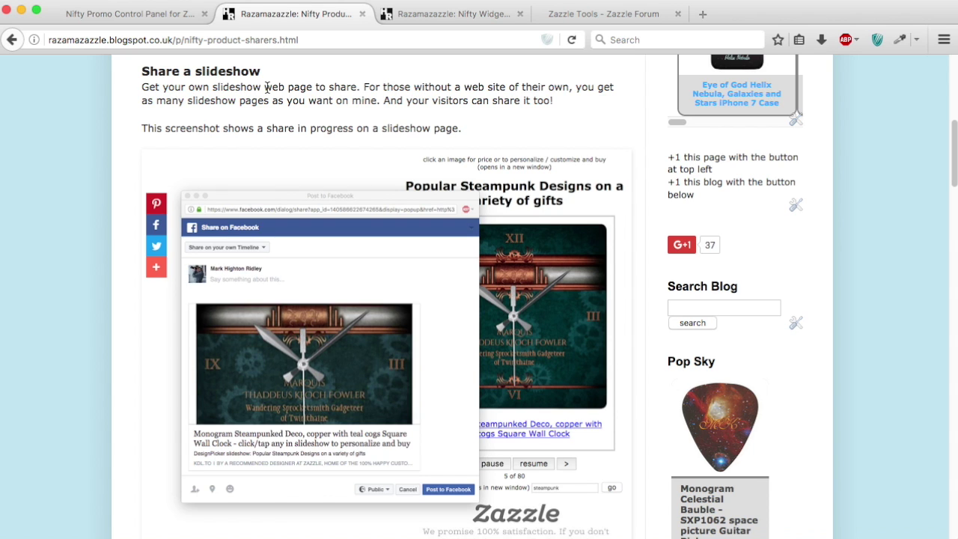
pyautogui.scroll(-2, 303, 374)
pyautogui.scroll(-3, 303, 373)
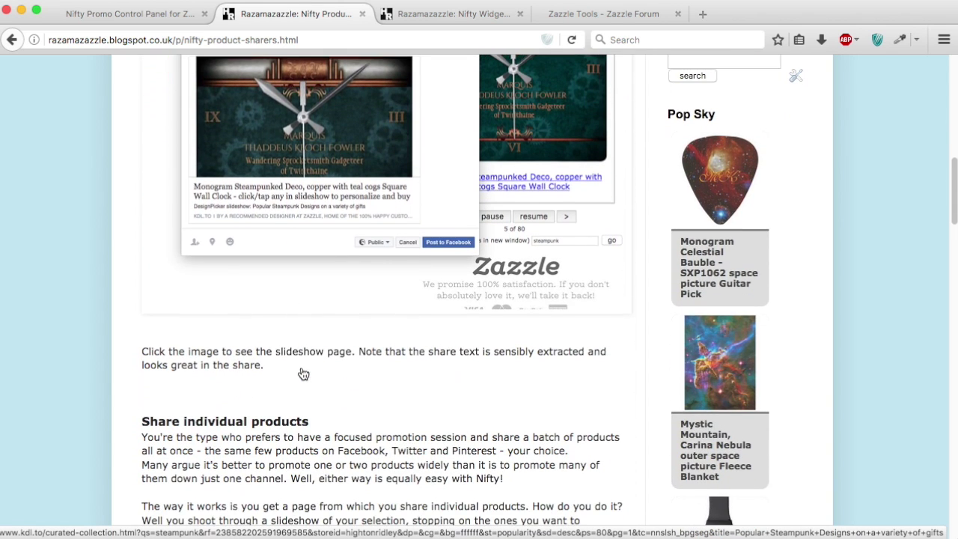
pyautogui.scroll(-1, 303, 374)
pyautogui.scroll(-3, 303, 373)
pyautogui.scroll(-1, 303, 373)
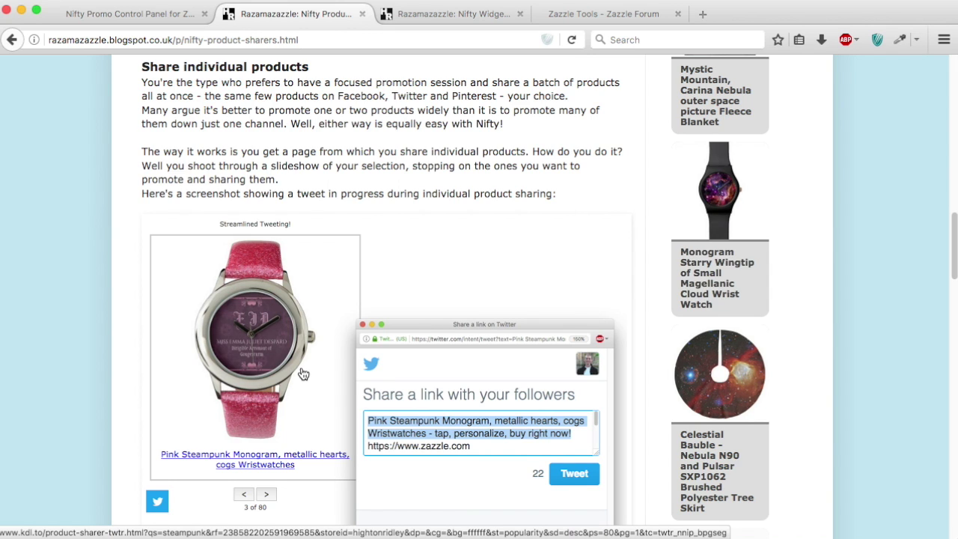
pyautogui.scroll(-2, 303, 373)
pyautogui.scroll(-2, 303, 373)
pyautogui.scroll(-2, 303, 373)
pyautogui.scroll(-2, 303, 373)
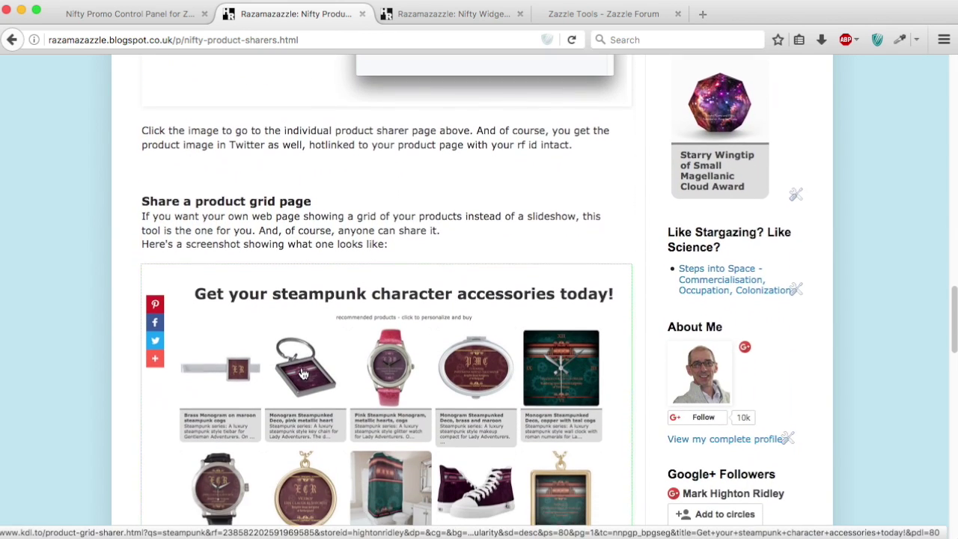
pyautogui.scroll(-2, 303, 373)
pyautogui.scroll(-1, 303, 373)
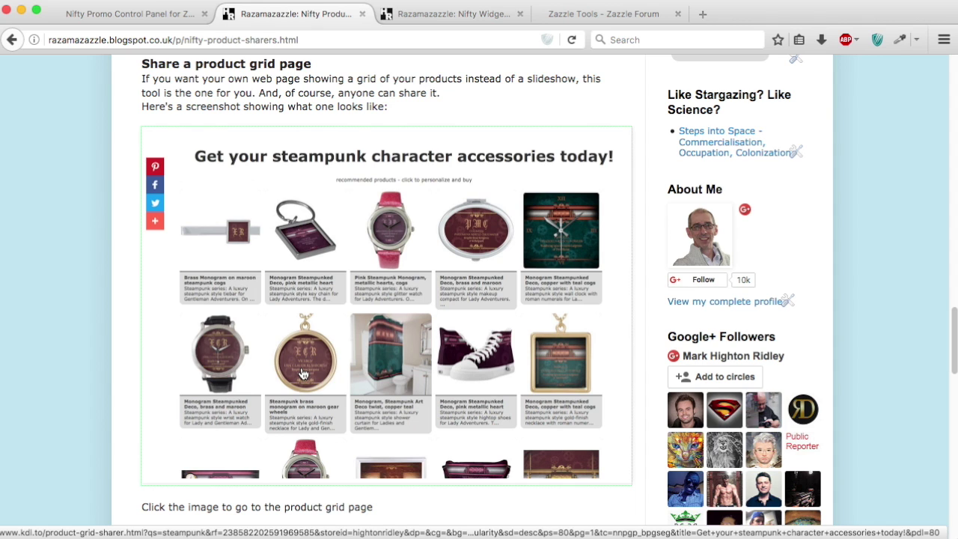
# - Scroll back up to the 'Share individual products' tweet screenshot
pyautogui.scroll(1, 303, 373)
pyautogui.scroll(3, 303, 373)
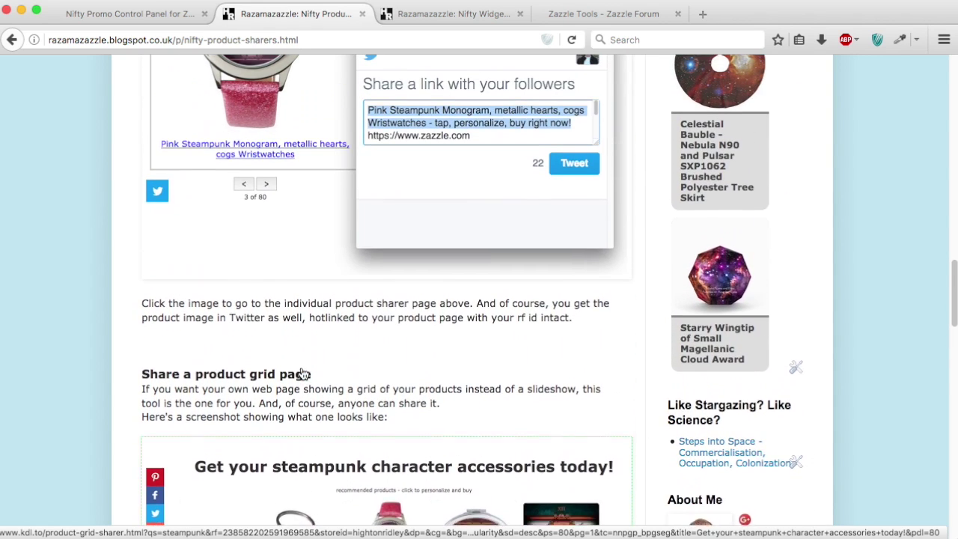
pyautogui.scroll(1, 303, 374)
pyautogui.scroll(1, 302, 368)
pyautogui.scroll(1, 302, 367)
pyautogui.scroll(1, 302, 368)
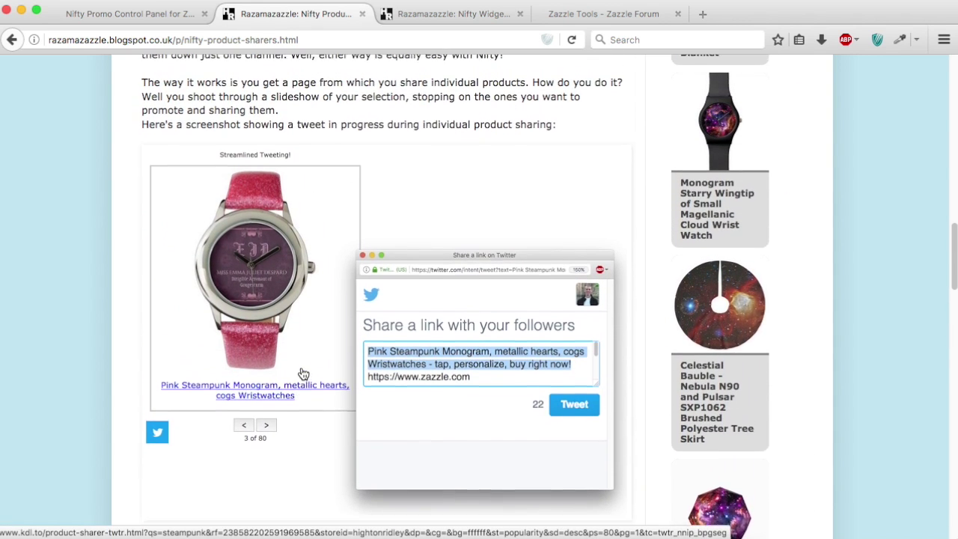
pyautogui.scroll(1, 303, 373)
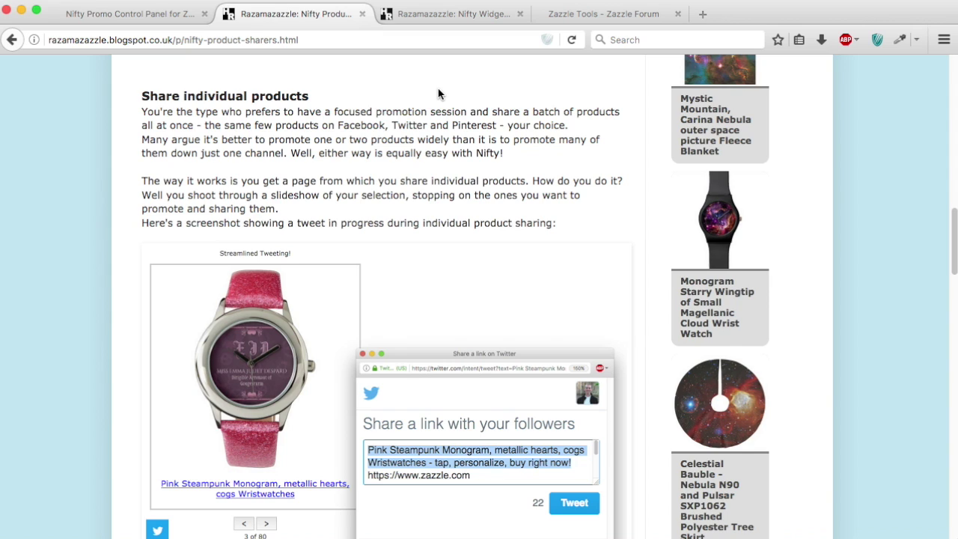
# - Switch to the Nifty Widgets in Action page and scroll down to the Steampunk Gift Slideshow
pyautogui.click(471, 13)
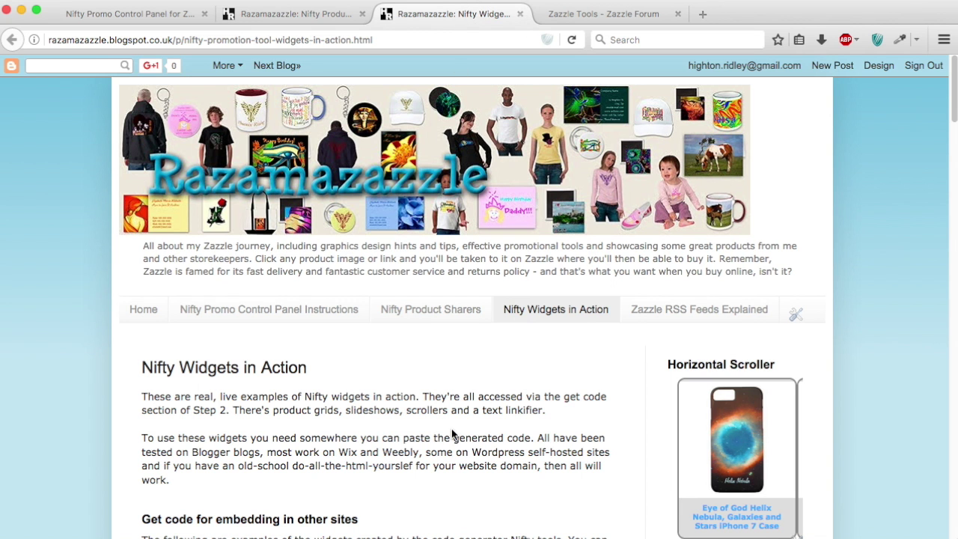
pyautogui.scroll(-3, 468, 426)
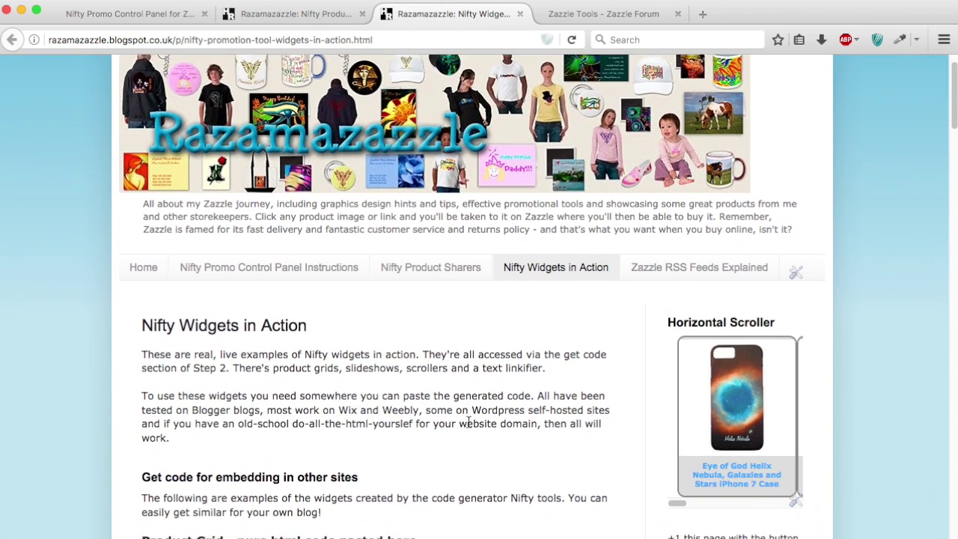
pyautogui.scroll(-3, 468, 423)
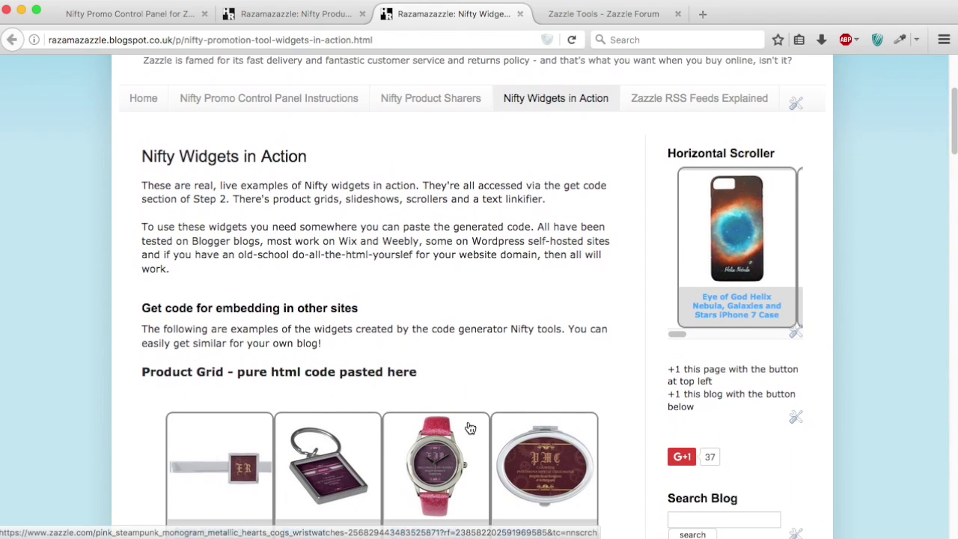
pyautogui.scroll(-1, 470, 428)
pyautogui.scroll(-1, 470, 428)
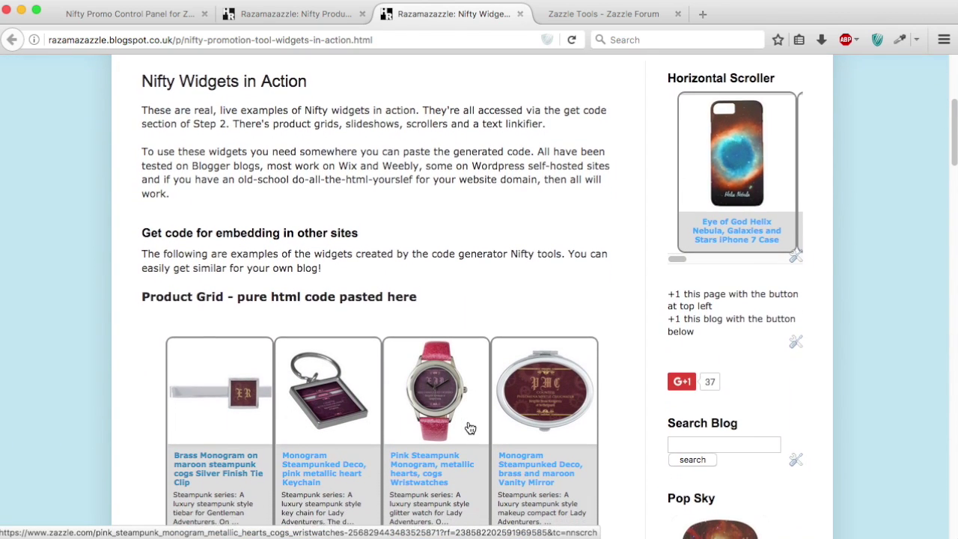
pyautogui.scroll(-1, 470, 428)
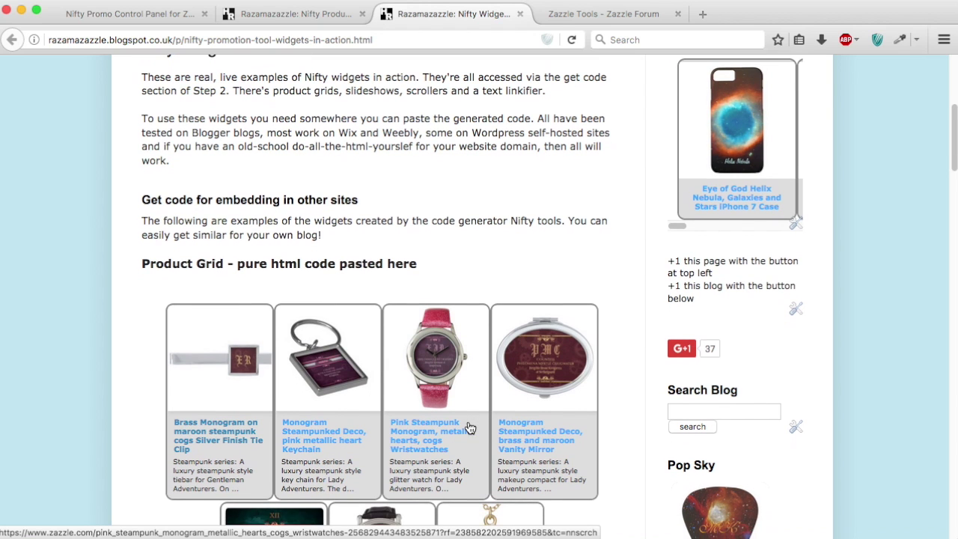
pyautogui.scroll(-1, 469, 427)
pyautogui.scroll(-1, 469, 427)
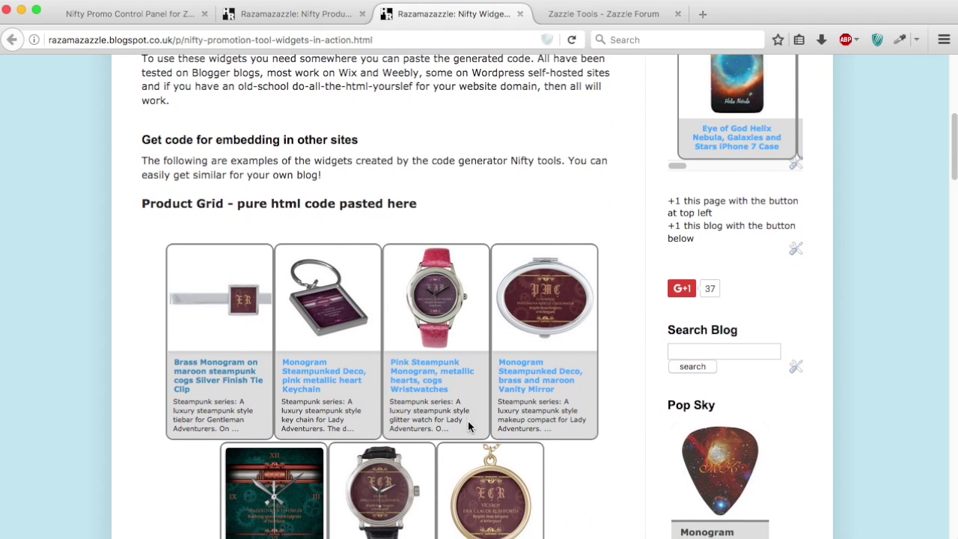
pyautogui.scroll(-1, 469, 427)
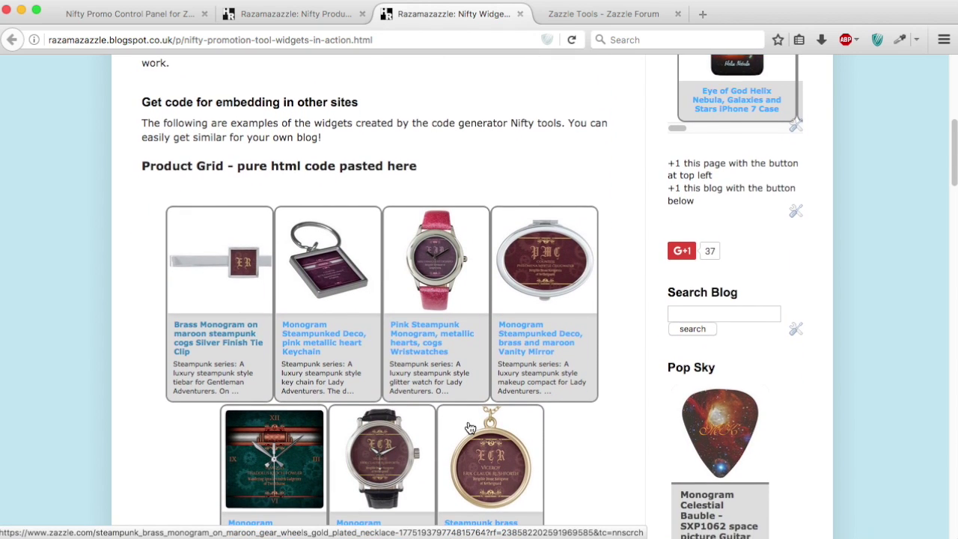
pyautogui.scroll(-1, 469, 428)
pyautogui.scroll(-1, 470, 428)
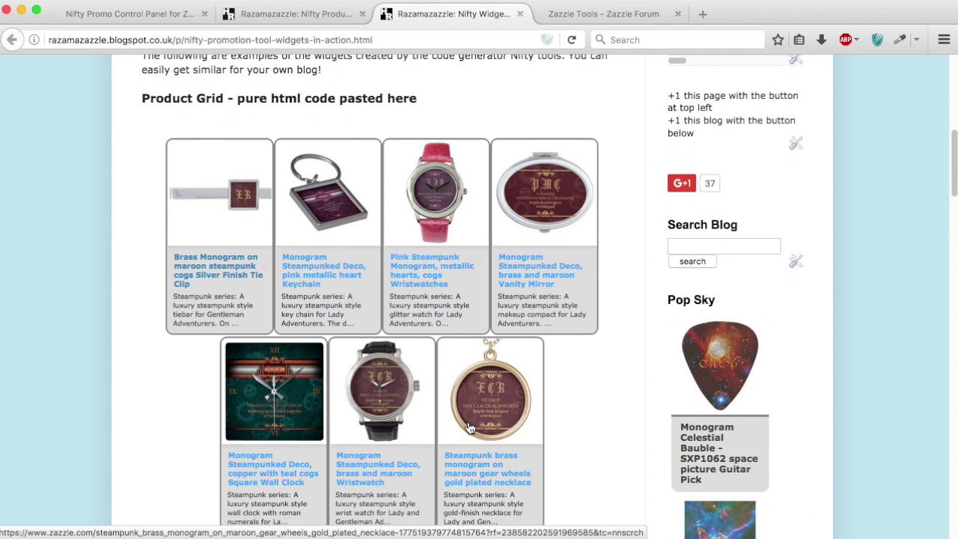
pyautogui.scroll(-1, 470, 428)
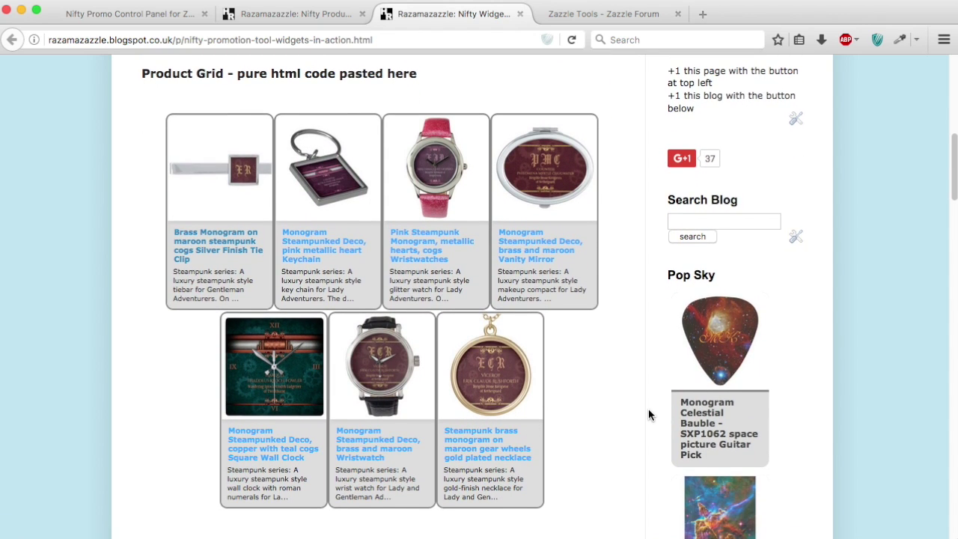
pyautogui.scroll(-2, 649, 415)
pyautogui.scroll(-4, 648, 415)
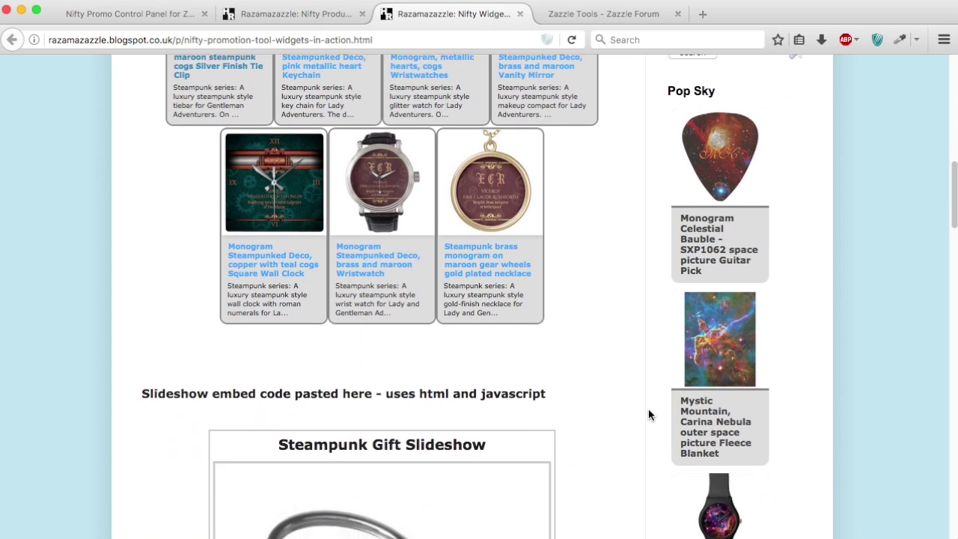
pyautogui.scroll(-4, 649, 415)
pyautogui.scroll(-2, 648, 415)
pyautogui.scroll(-3, 649, 415)
pyautogui.scroll(-2, 649, 414)
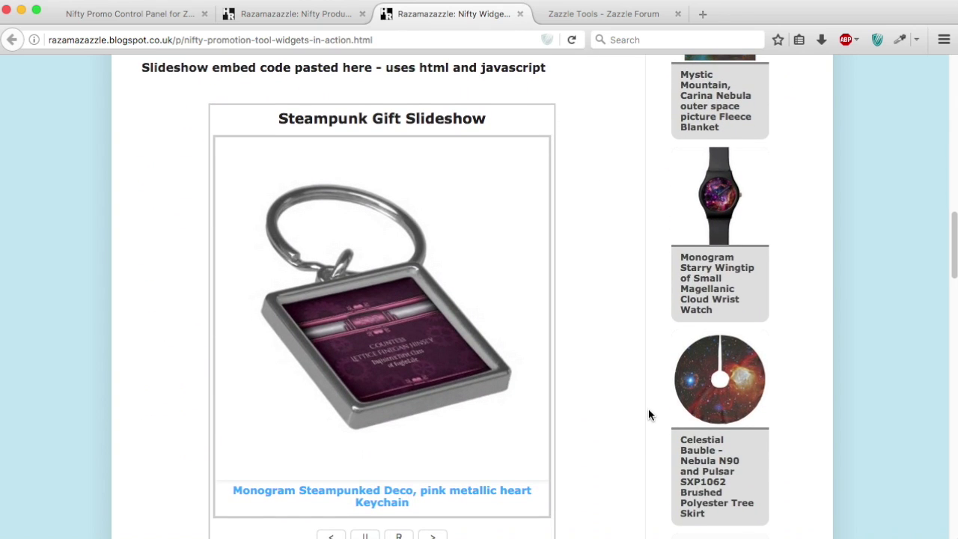
pyautogui.scroll(-2, 648, 415)
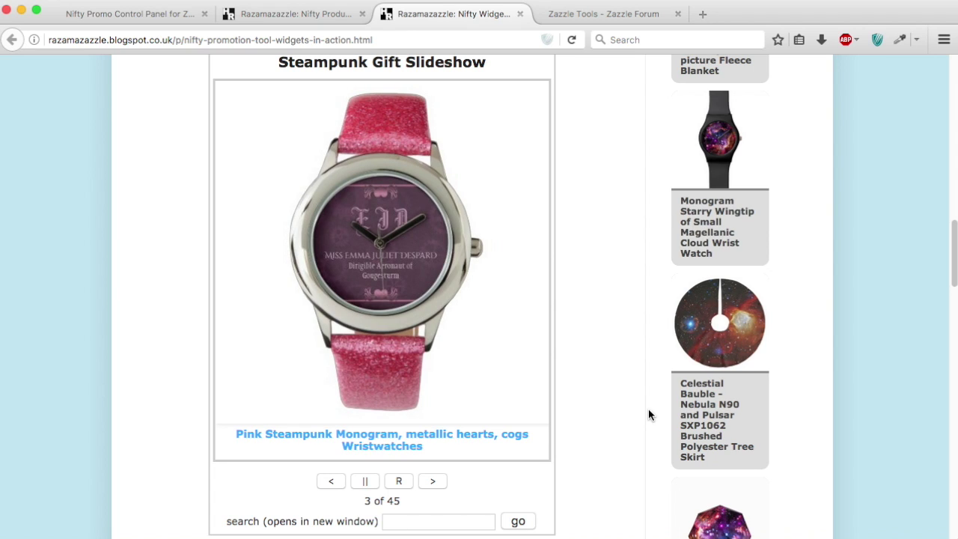
# - Advance the slideshow to the shower curtain, item 8 of 45
pyautogui.doubleClick(432, 483)
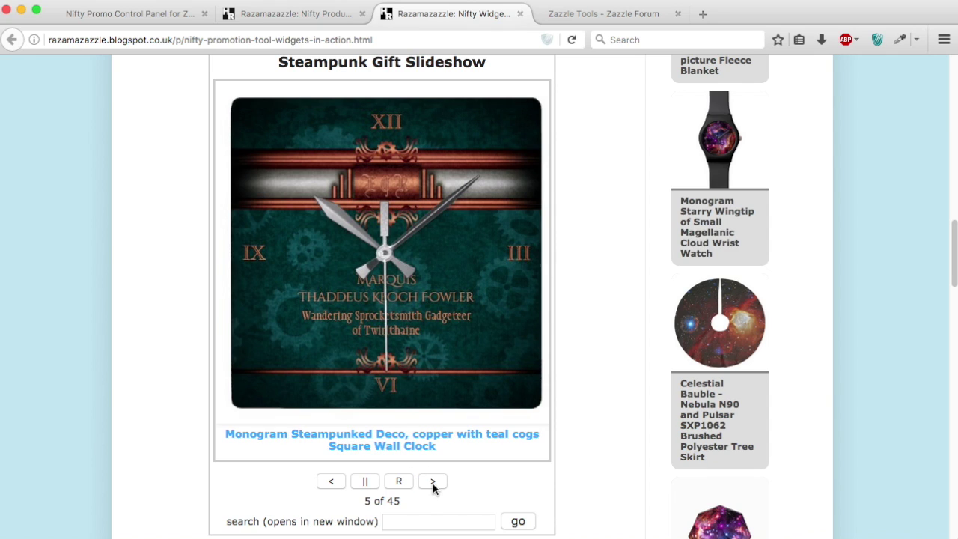
pyautogui.click(432, 484)
pyautogui.click(432, 483)
# - Scroll down to review the Vertical Scroller example
pyautogui.scroll(-2, 591, 464)
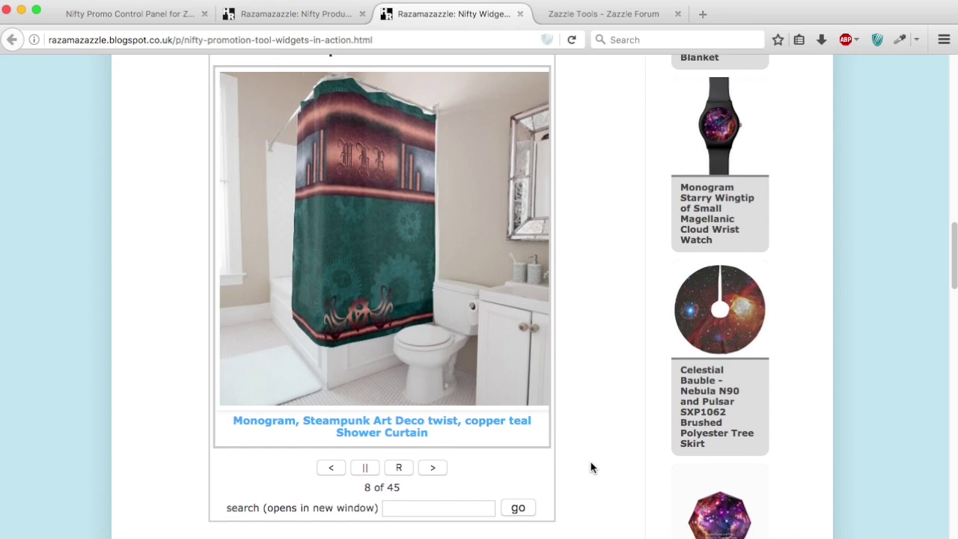
pyautogui.scroll(-2, 590, 464)
pyautogui.scroll(-1, 591, 463)
pyautogui.scroll(-4, 590, 464)
pyautogui.scroll(-1, 590, 462)
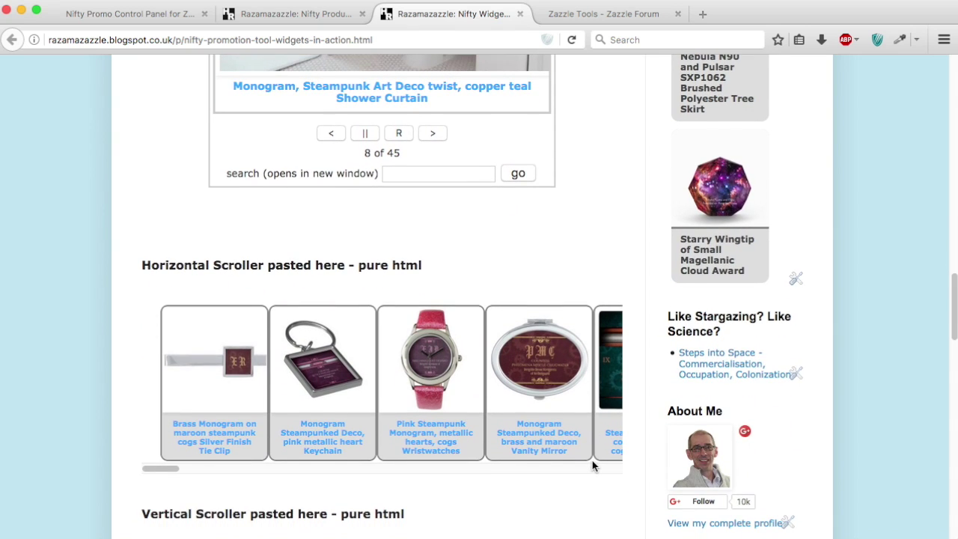
pyautogui.scroll(-2, 591, 461)
pyautogui.scroll(-2, 591, 461)
pyautogui.scroll(-2, 592, 460)
pyautogui.scroll(-1, 592, 460)
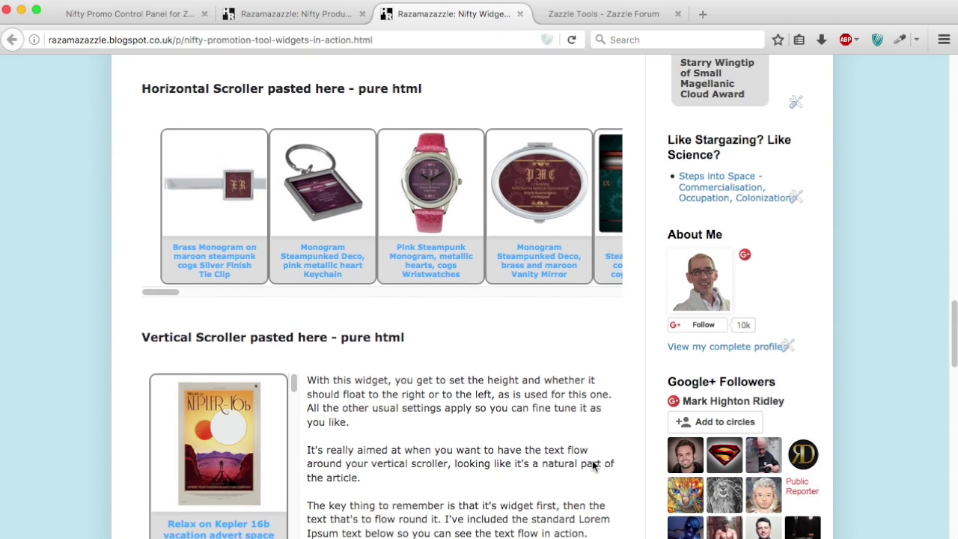
pyautogui.scroll(-1, 592, 460)
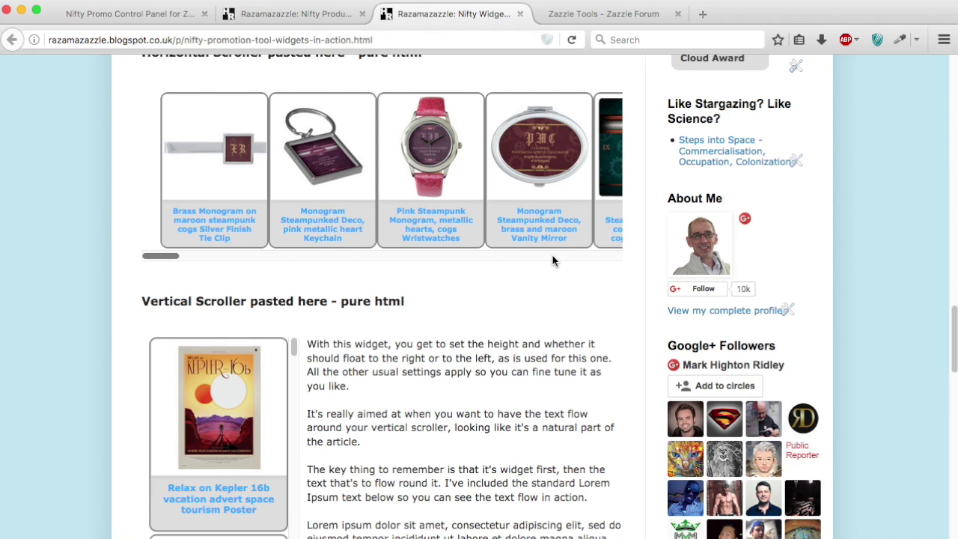
pyautogui.hscroll(10, 554, 253)
pyautogui.hscroll(5, 554, 253)
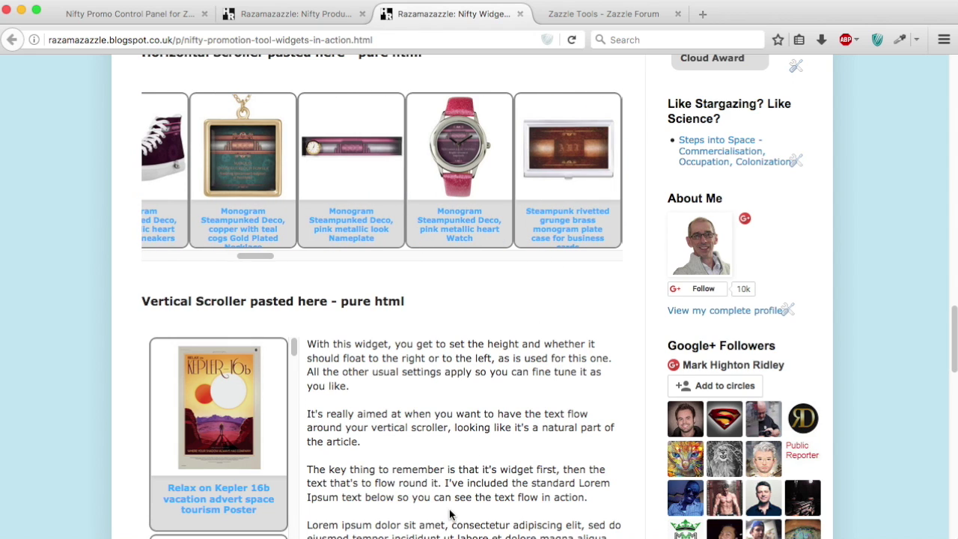
# - Review the Linkify Text example, then return to the Nifty Promo Control Panel
pyautogui.scroll(-5, 451, 509)
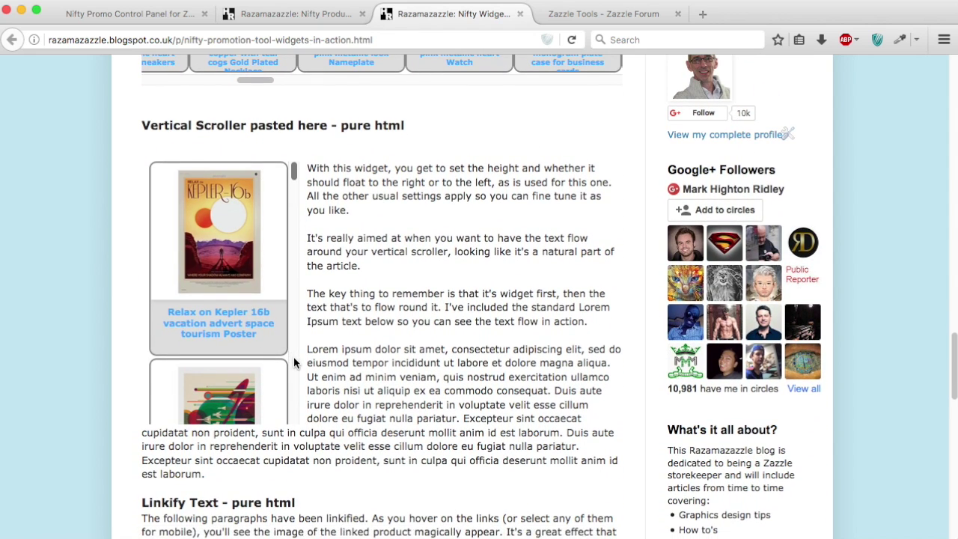
pyautogui.scroll(-3, 293, 357)
pyautogui.scroll(-4, 294, 357)
pyautogui.scroll(-5, 443, 372)
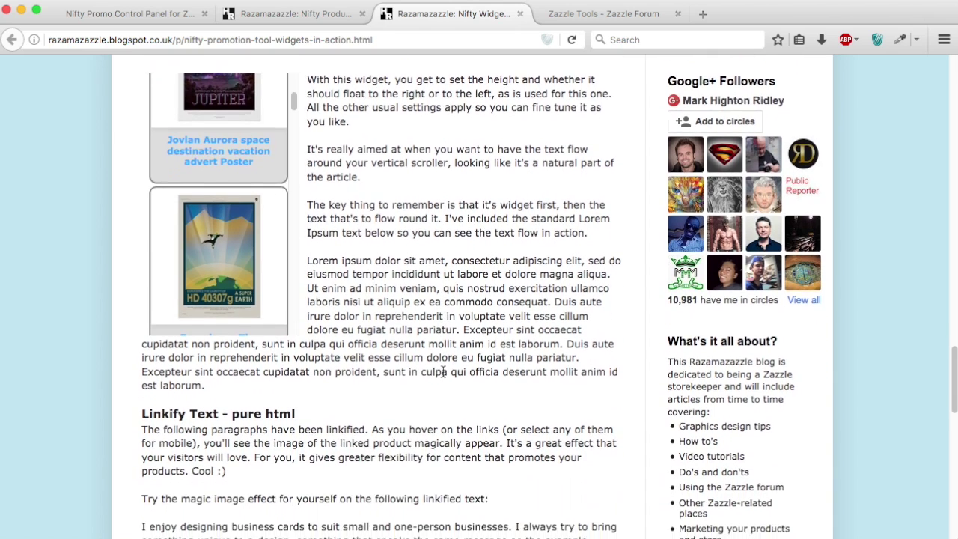
pyautogui.scroll(-3, 403, 308)
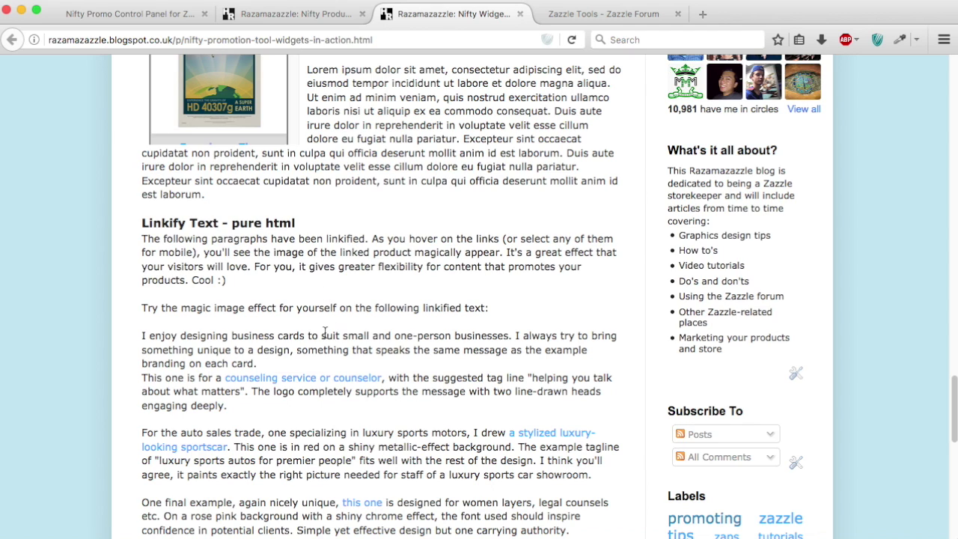
pyautogui.scroll(-1, 323, 334)
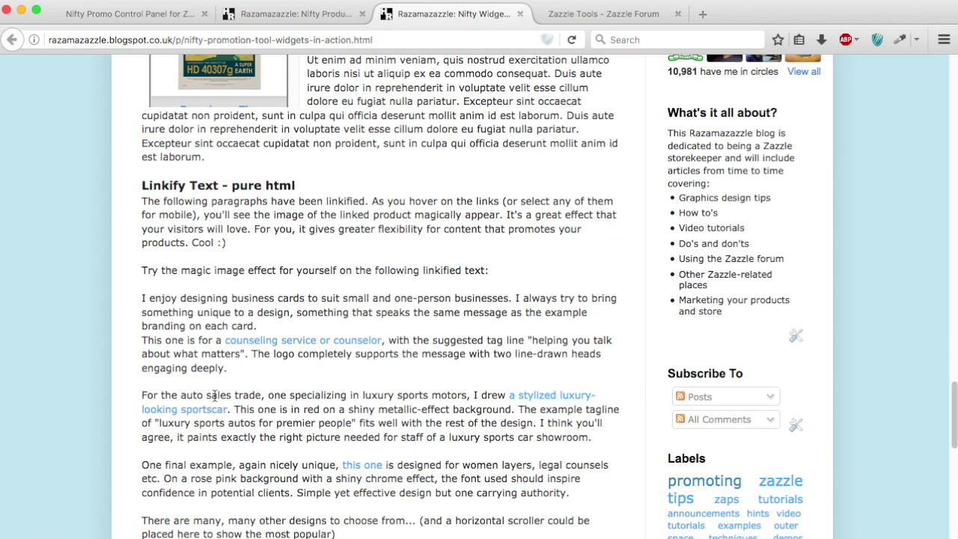
pyautogui.moveTo(184, 447)
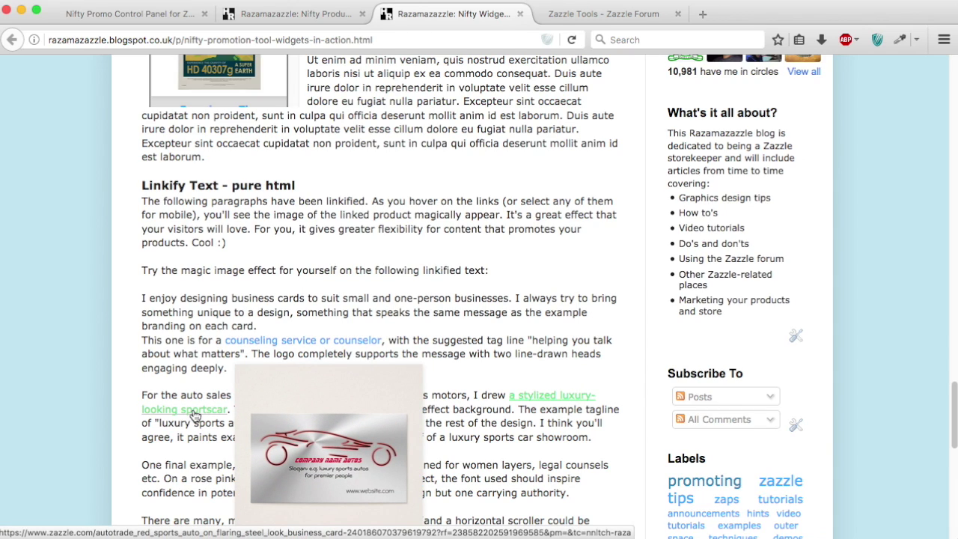
pyautogui.scroll(-1, 217, 265)
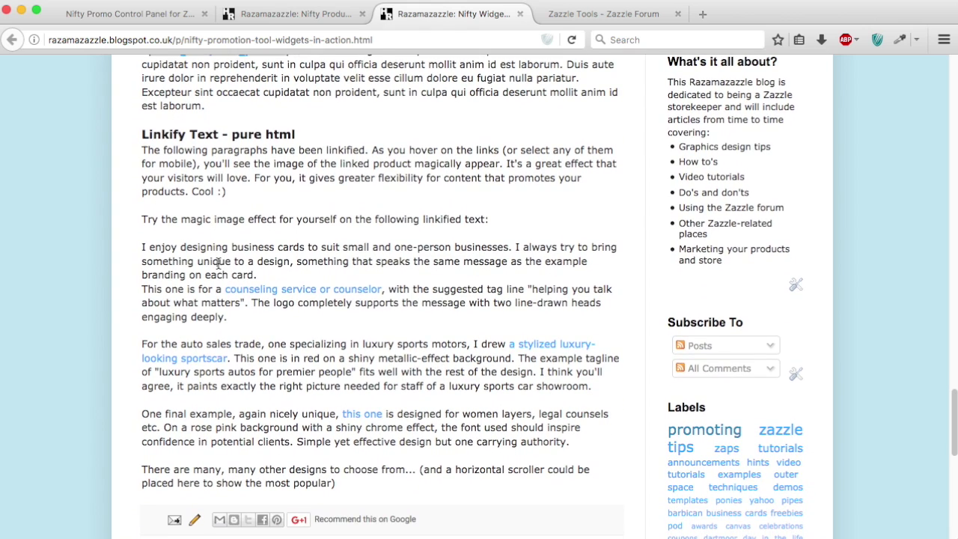
pyautogui.scroll(-1, 311, 351)
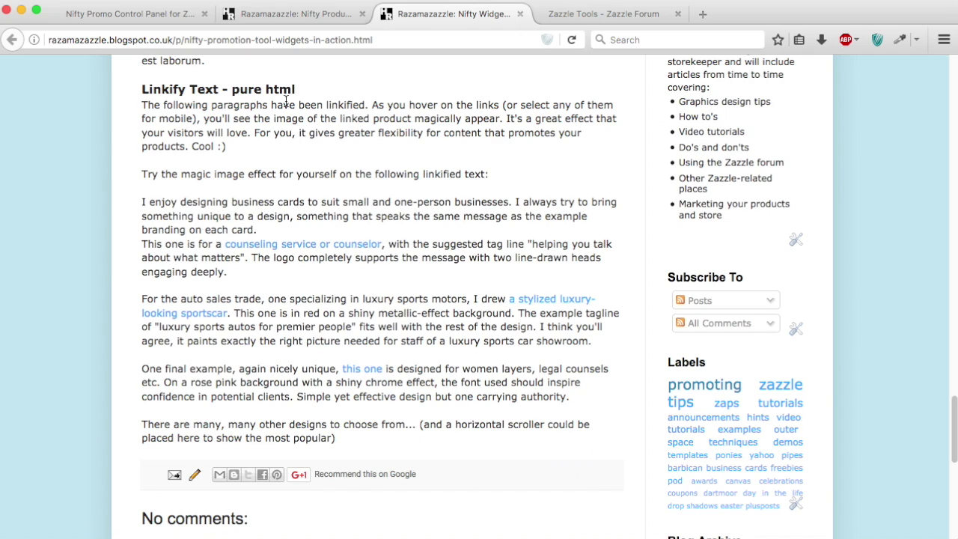
pyautogui.scroll(20, 329, 135)
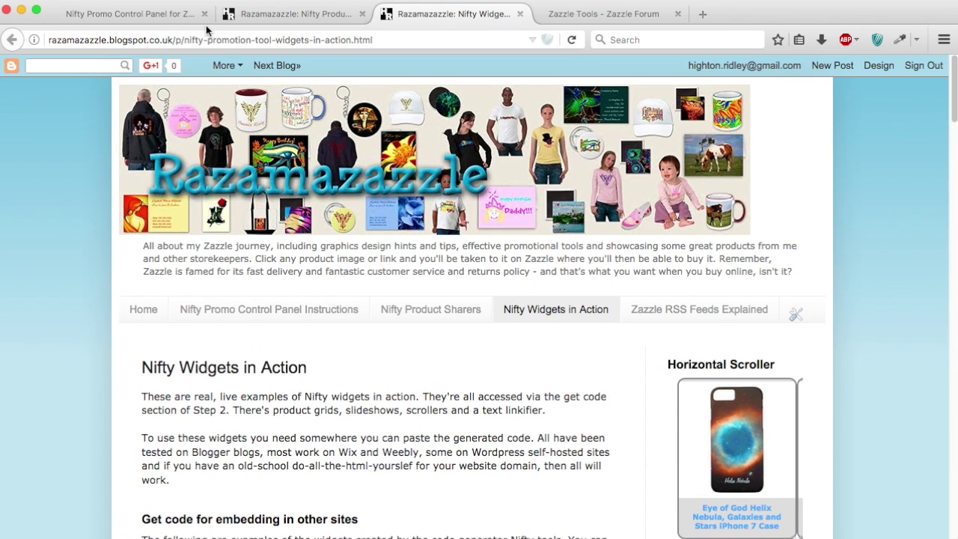
pyautogui.click(148, 15)
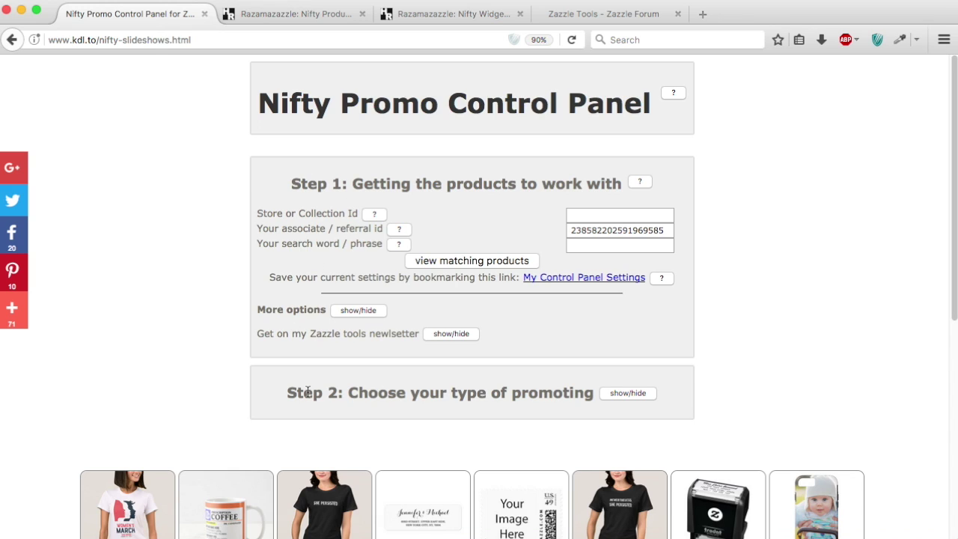
pyautogui.scroll(-1, 307, 392)
pyautogui.scroll(-2, 307, 392)
pyautogui.scroll(-1, 307, 392)
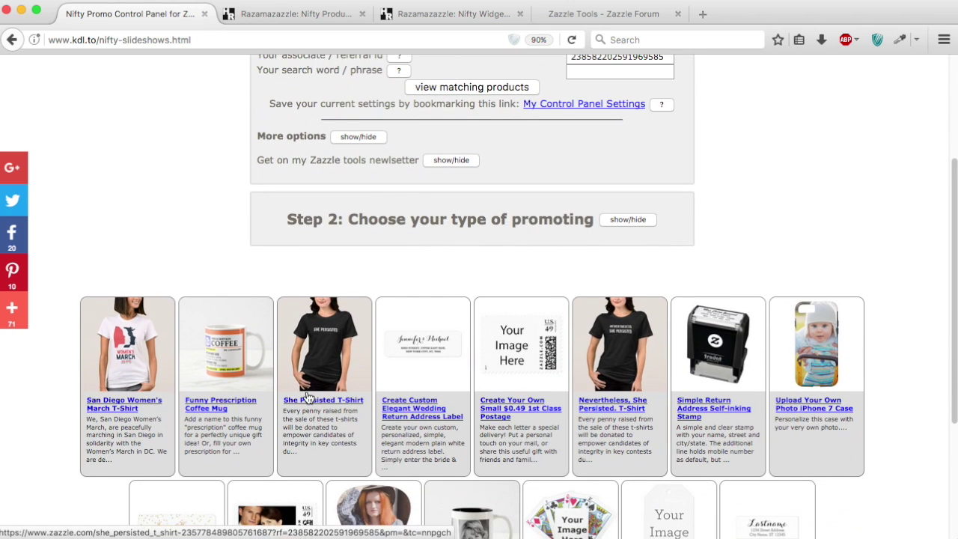
pyautogui.scroll(-2, 308, 397)
pyautogui.scroll(-1, 308, 397)
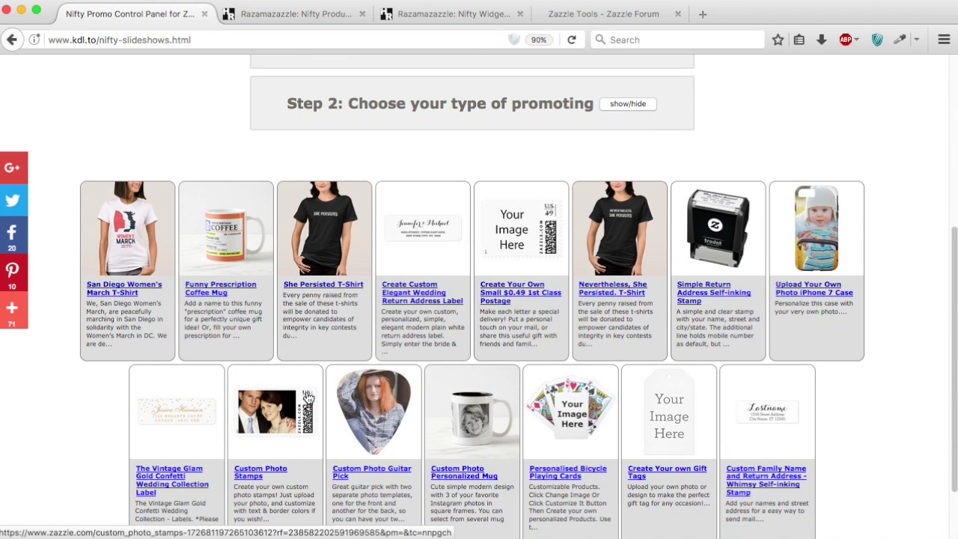
pyautogui.scroll(1, 306, 397)
pyautogui.scroll(3, 307, 396)
pyautogui.scroll(2, 307, 397)
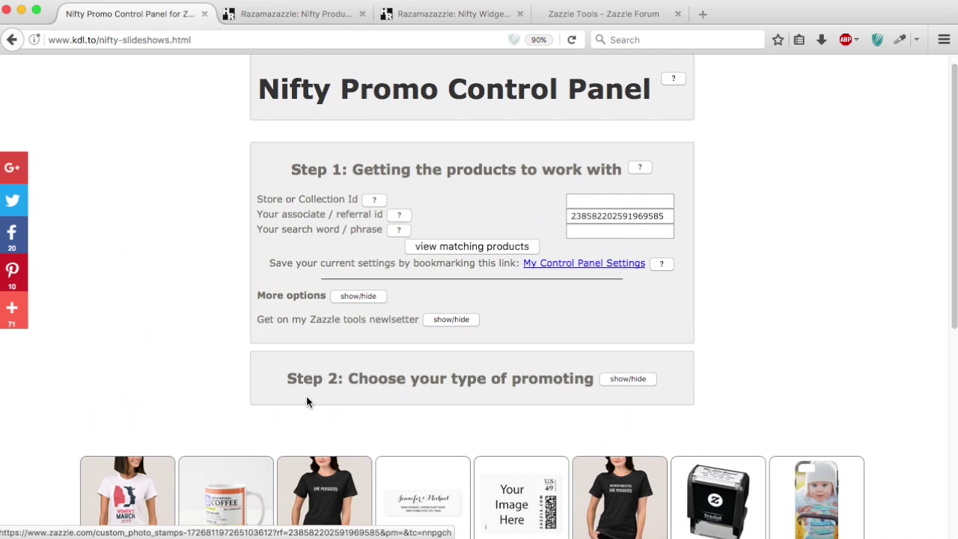
pyautogui.scroll(1, 306, 398)
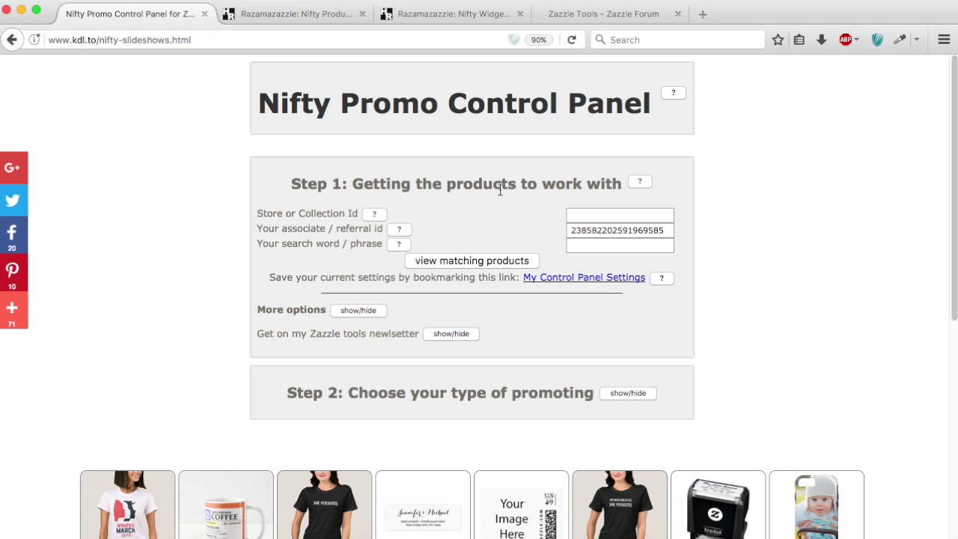
pyautogui.scroll(-5, 500, 188)
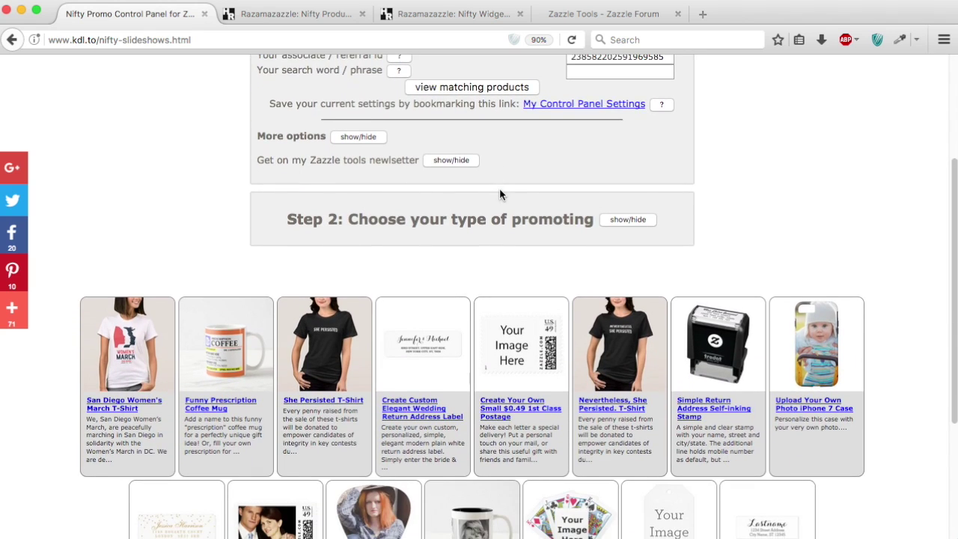
pyautogui.scroll(3, 500, 191)
pyautogui.scroll(3, 499, 195)
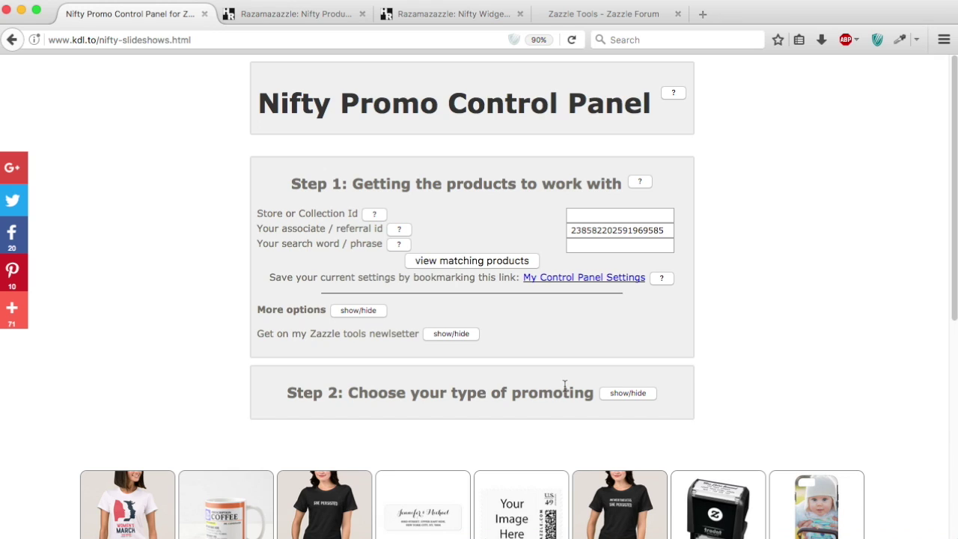
pyautogui.click(663, 277)
pyautogui.click(663, 277)
# - Enter store id 'hightonridley' and search phrase 'plymouth', then request the matching products
pyautogui.click(377, 216)
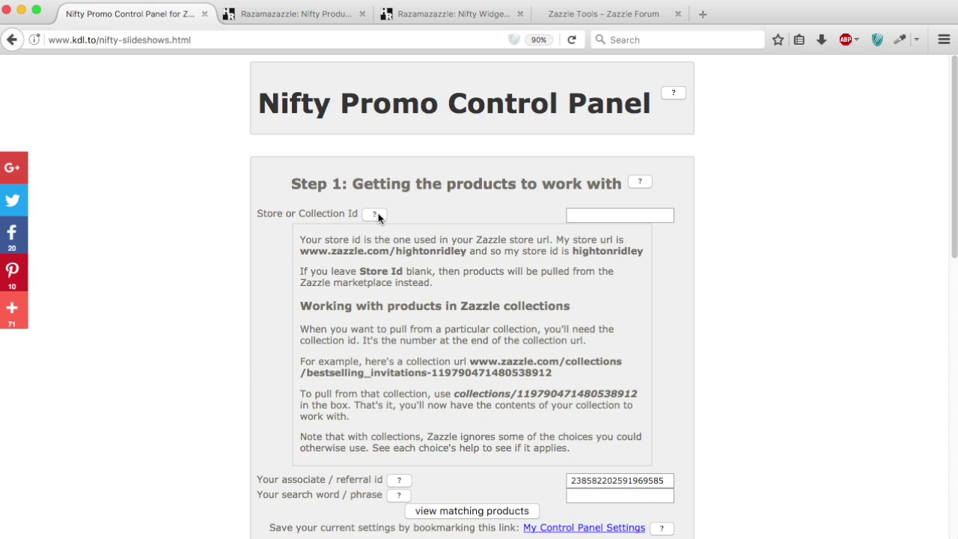
pyautogui.click(377, 217)
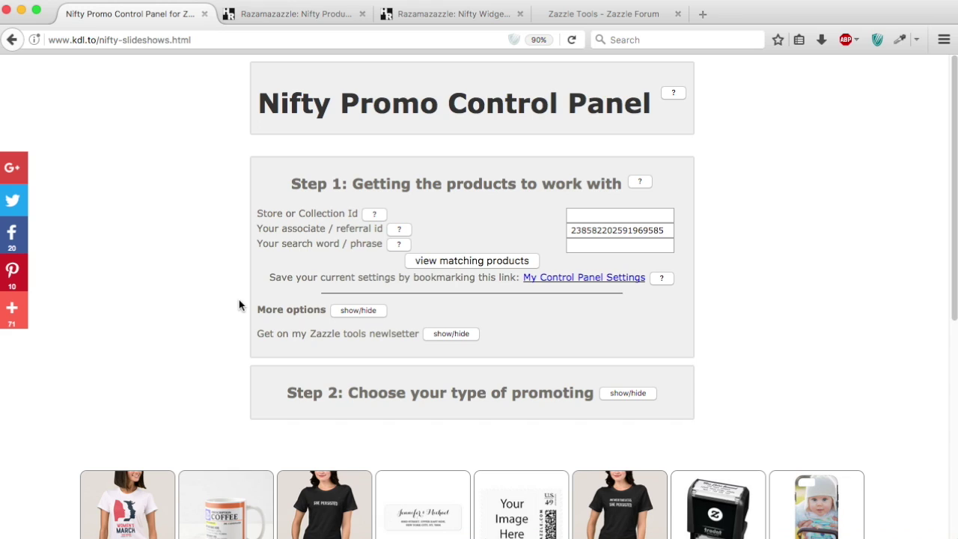
pyautogui.click(591, 214)
pyautogui.write('hightonridley')
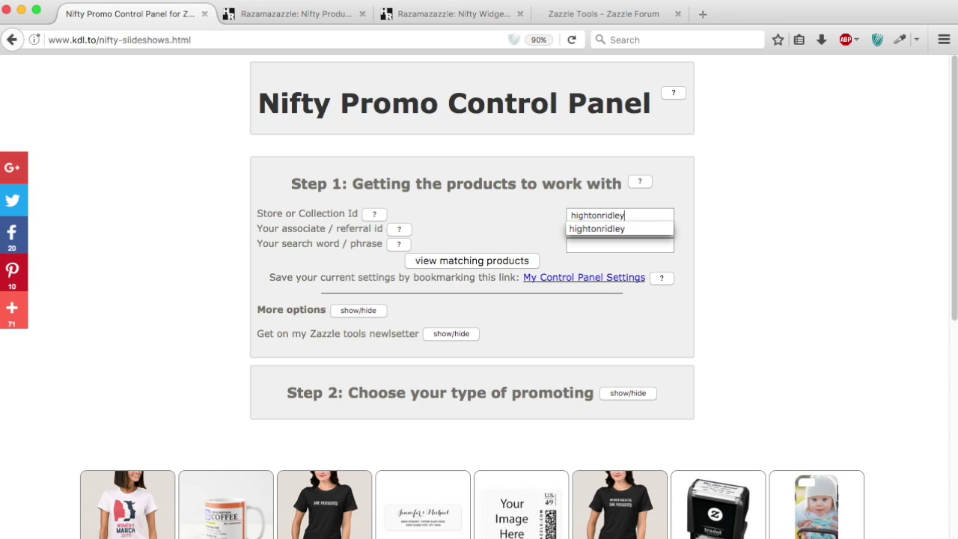
pyautogui.click(588, 249)
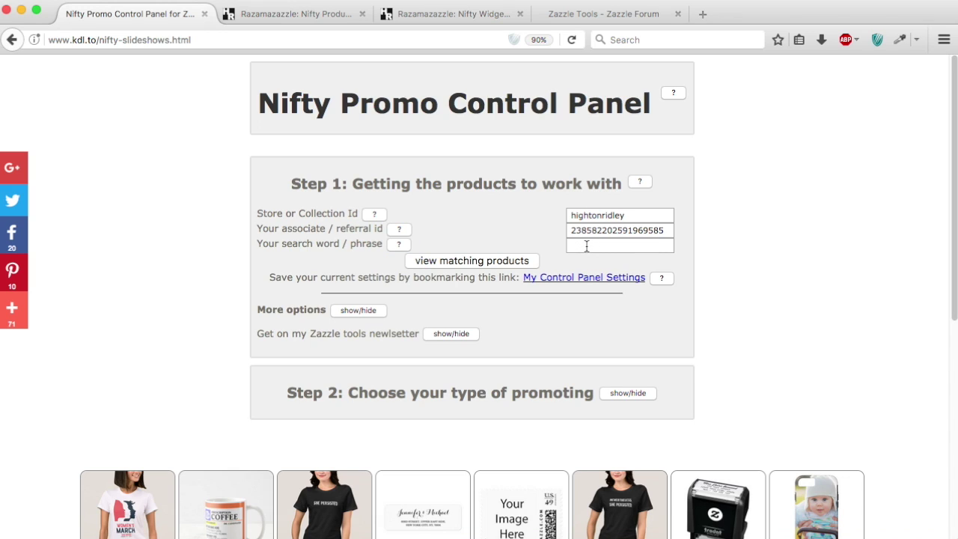
pyautogui.write('plymouth')
pyautogui.click(472, 261)
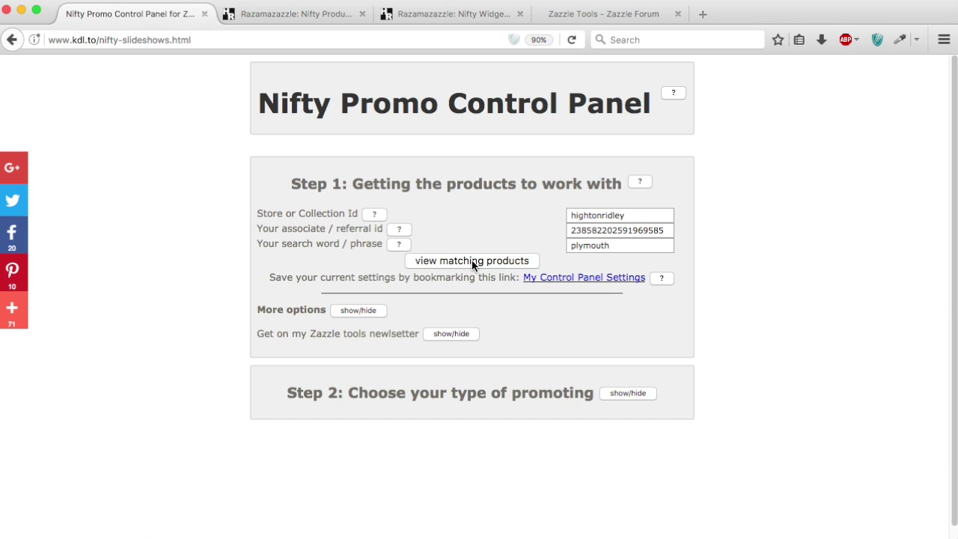
# - Scroll through the Plymouth products shown in the grid
pyautogui.scroll(-2, 448, 457)
pyautogui.scroll(-3, 447, 457)
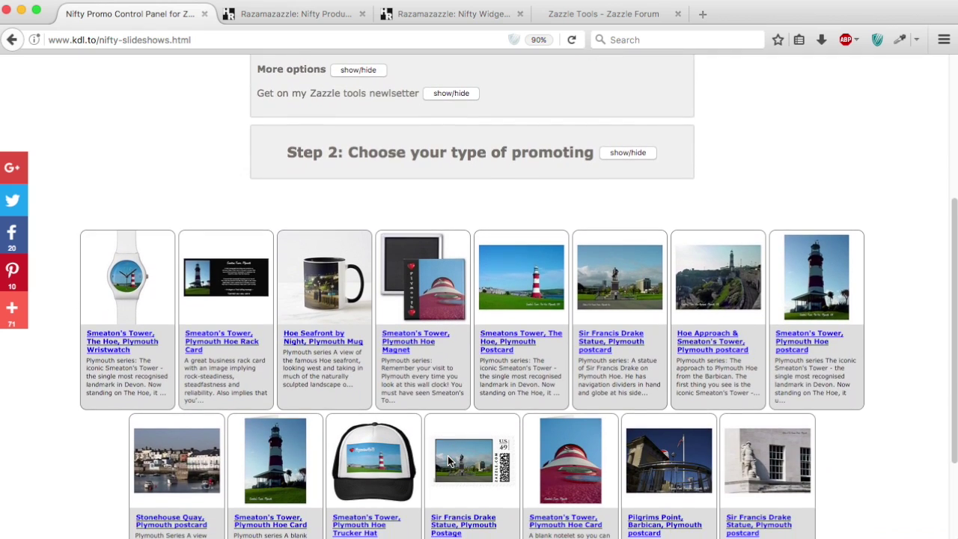
pyautogui.scroll(-2, 448, 456)
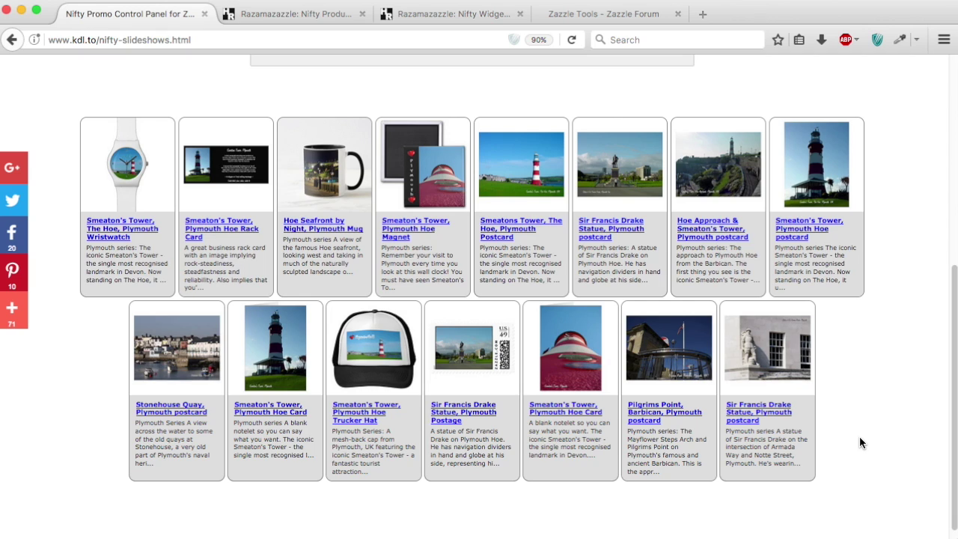
pyautogui.scroll(3, 860, 442)
pyautogui.scroll(3, 860, 442)
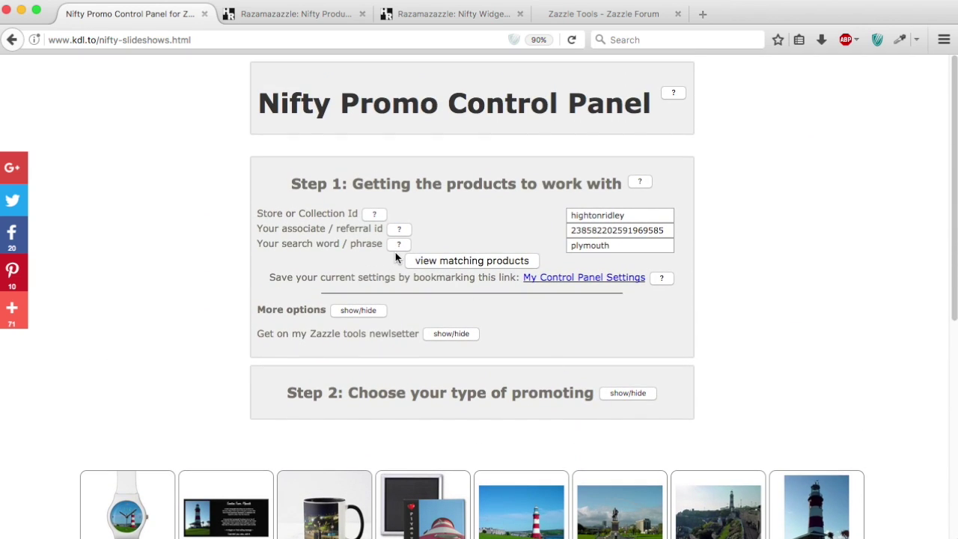
# - Check More options' request count of 15, then hide More options
pyautogui.click(359, 318)
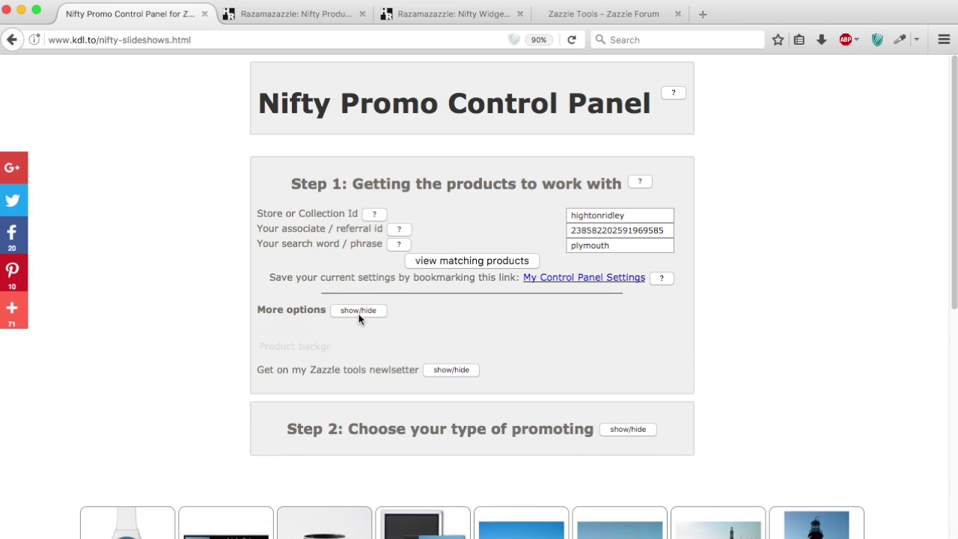
pyautogui.click(600, 367)
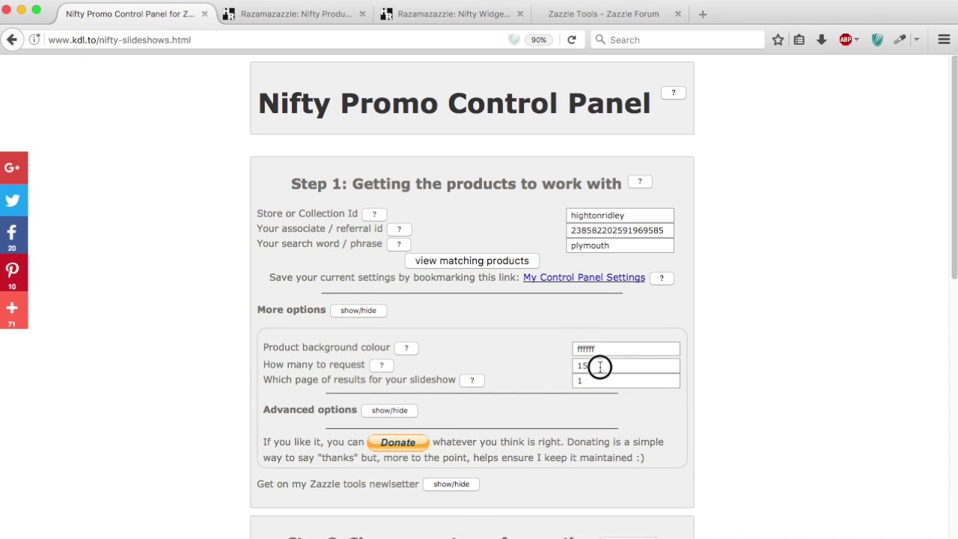
pyautogui.moveTo(600, 367); pyautogui.dragTo(525, 363)
pyautogui.click(372, 312)
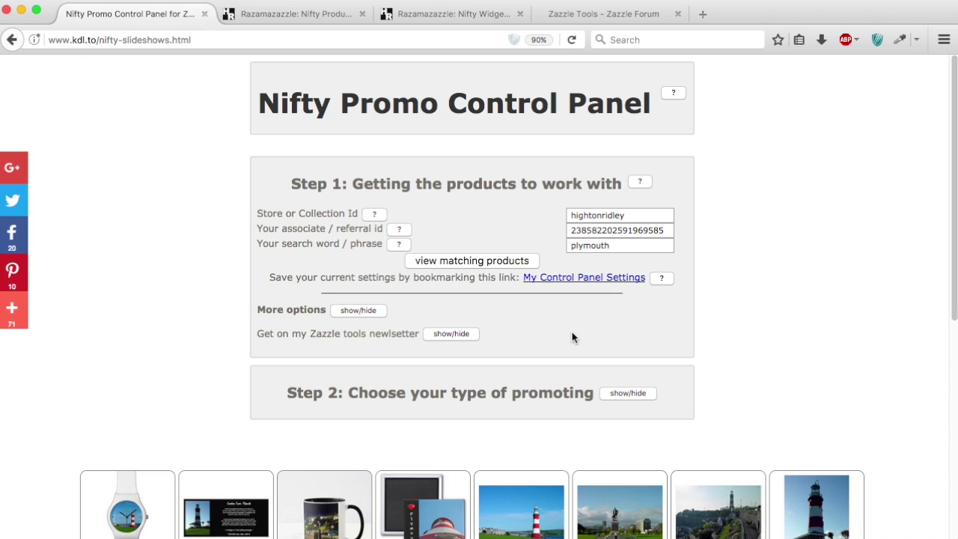
# - Expand Step 2's promotion choices and reveal the individual-product sharing options
pyautogui.scroll(-3, 543, 337)
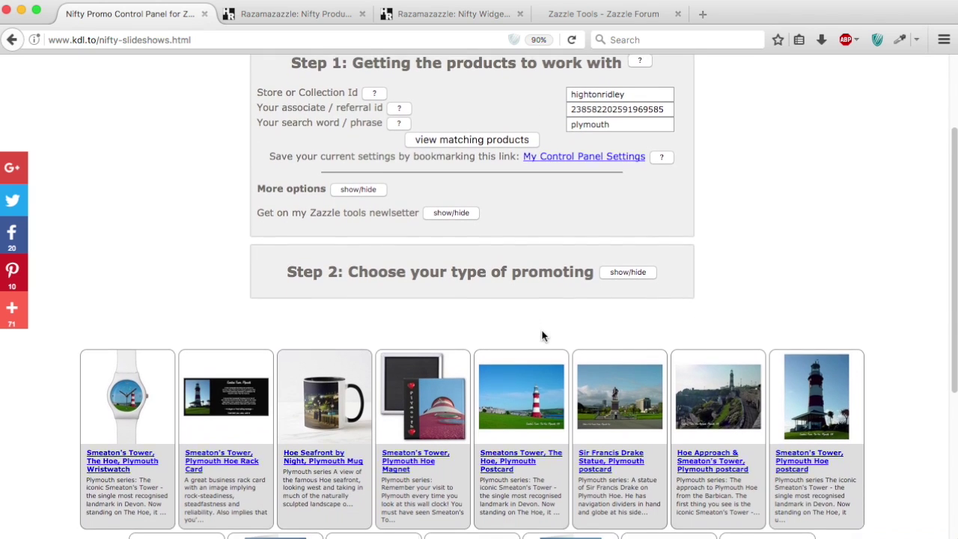
pyautogui.scroll(-2, 543, 336)
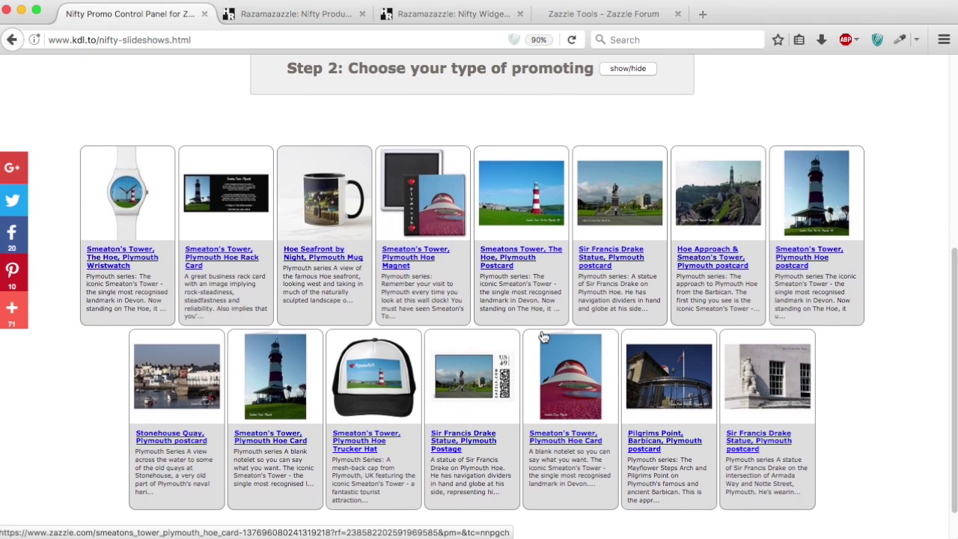
pyautogui.scroll(1, 542, 337)
pyautogui.scroll(3, 543, 337)
pyautogui.scroll(1, 543, 337)
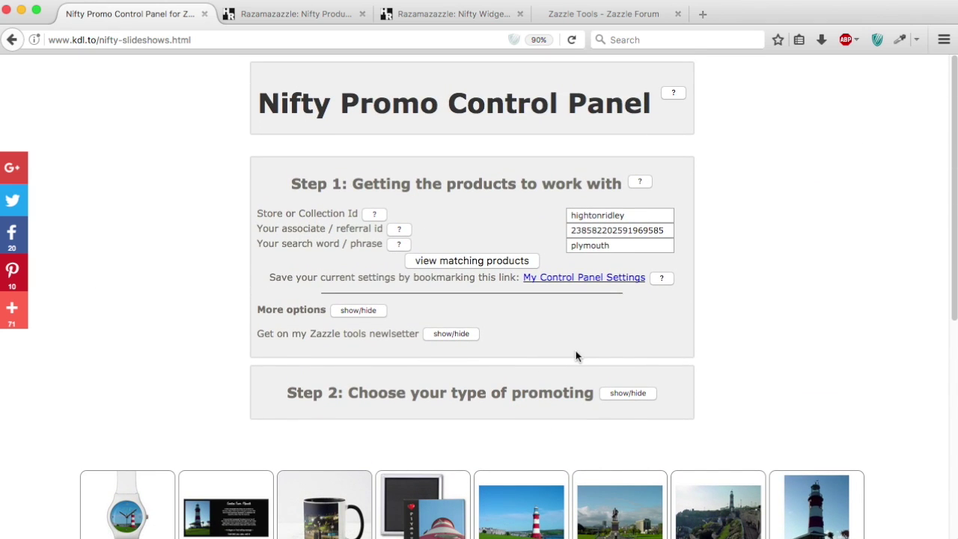
pyautogui.click(616, 396)
pyautogui.scroll(-1, 616, 395)
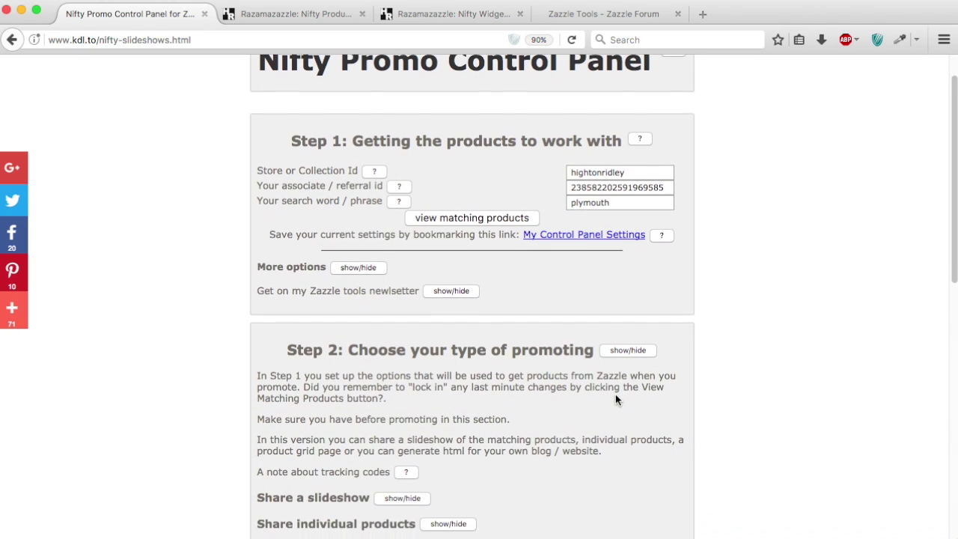
pyautogui.scroll(-5, 615, 395)
pyautogui.scroll(-3, 615, 395)
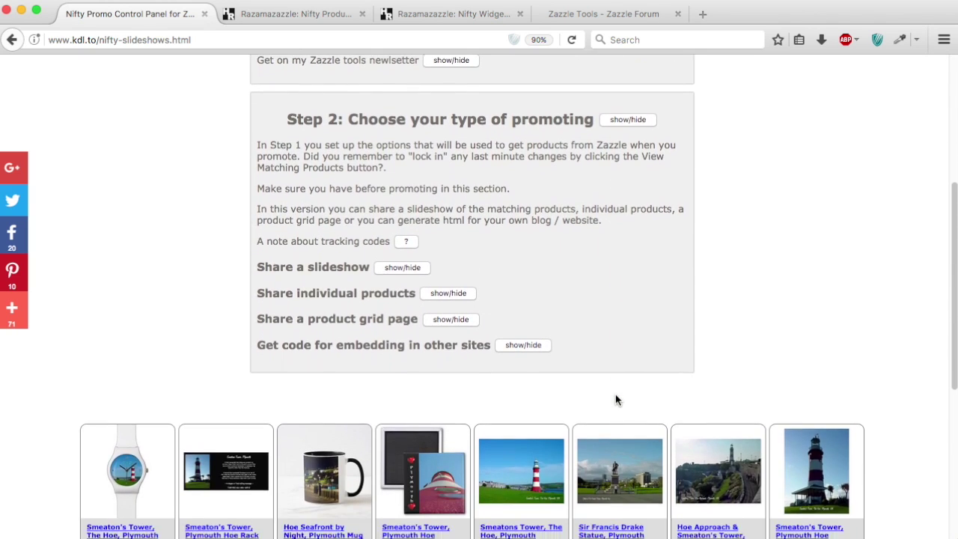
pyautogui.scroll(-1, 615, 401)
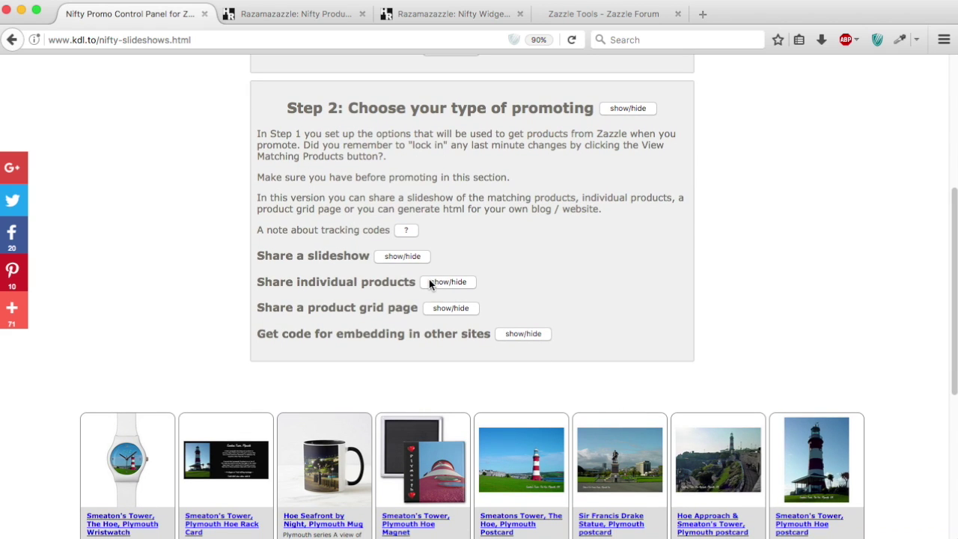
pyautogui.click(448, 283)
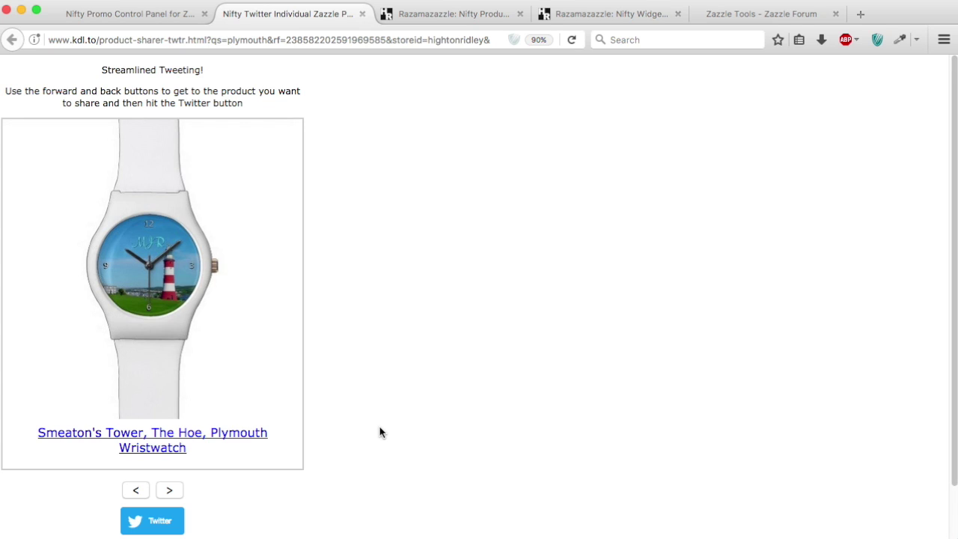
# - Step through products to the Smeatons Tower, The Hoe, Plymouth Postcard and share it on Twitter
pyautogui.click(168, 491)
pyautogui.click(167, 491)
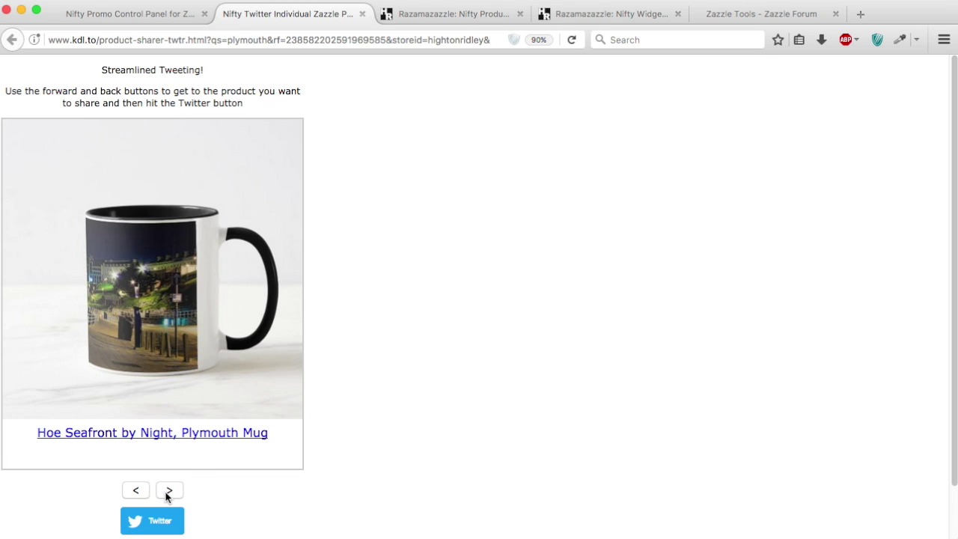
pyautogui.click(161, 494)
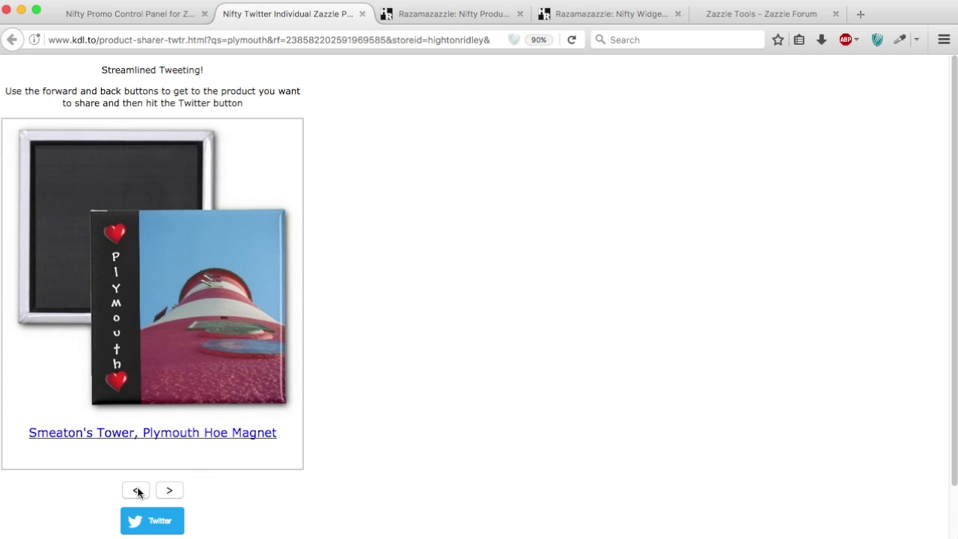
pyautogui.click(137, 491)
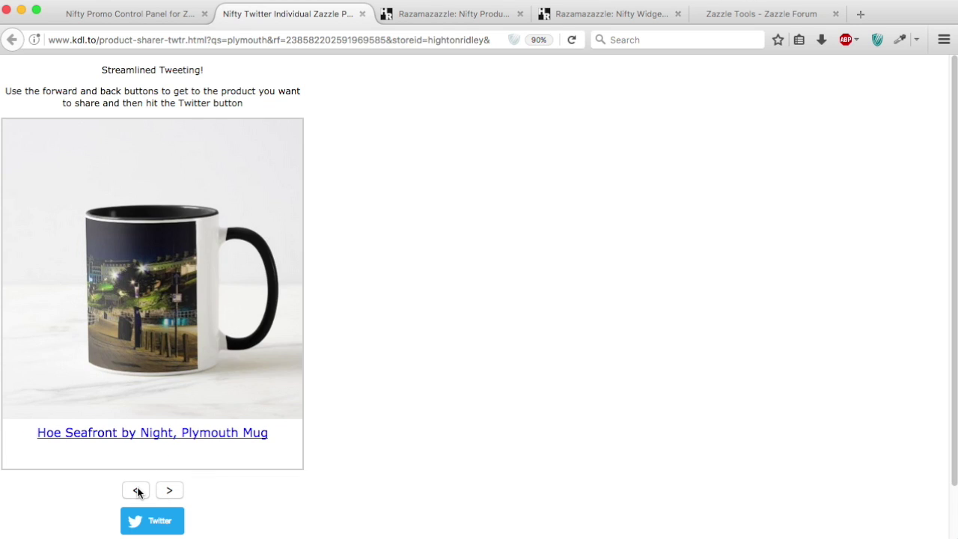
pyautogui.click(177, 488)
pyautogui.click(178, 490)
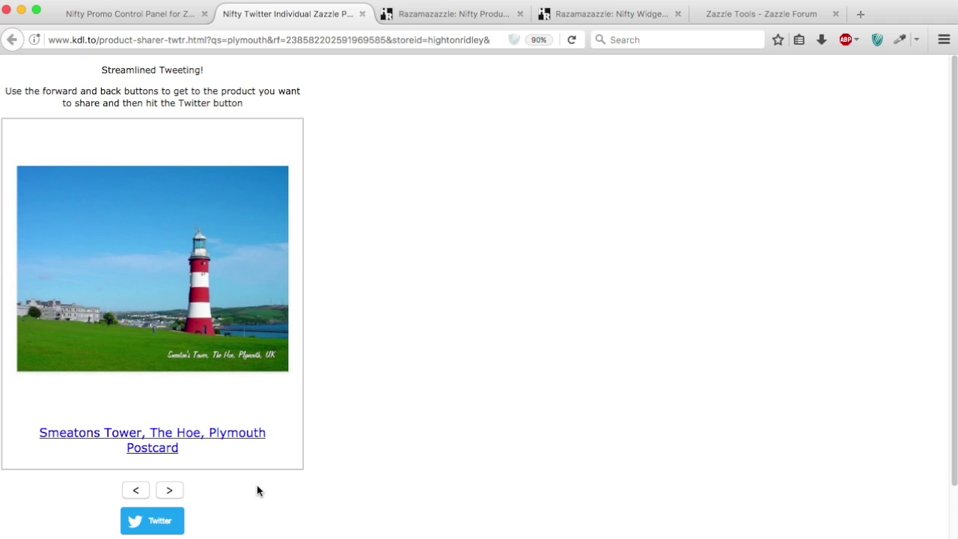
pyautogui.click(154, 521)
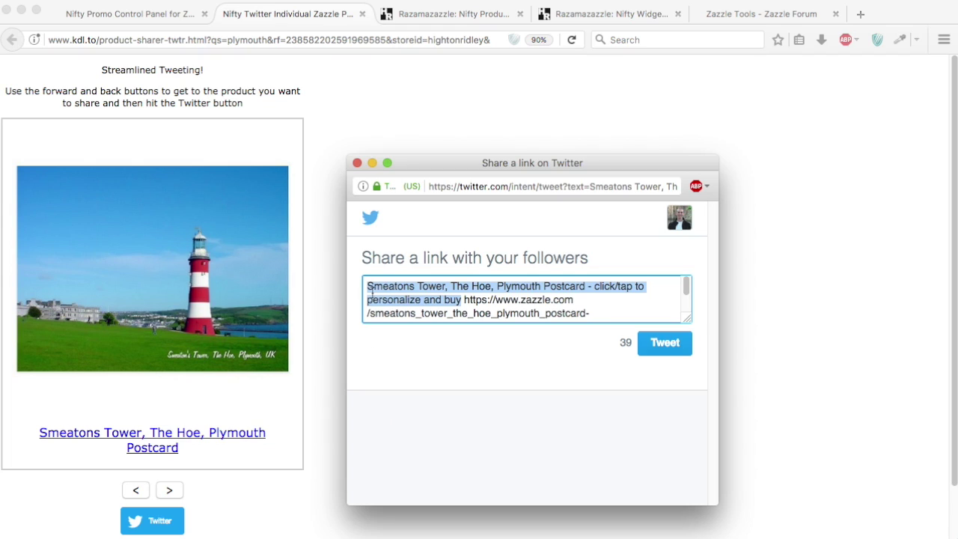
# - Hashtag Smeatons, Plymouth and Postcard, post the tweet, and view it on the profile
pyautogui.click(368, 287)
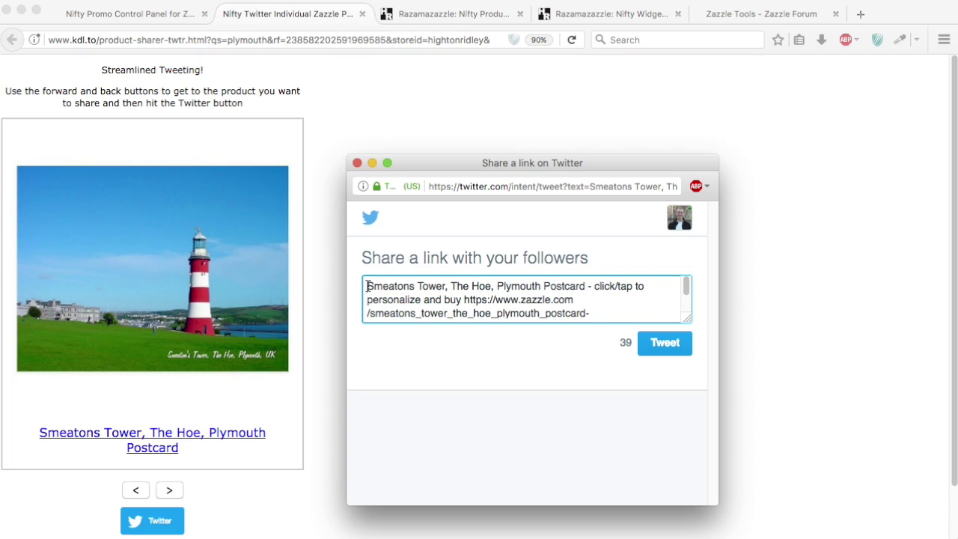
pyautogui.write('#')
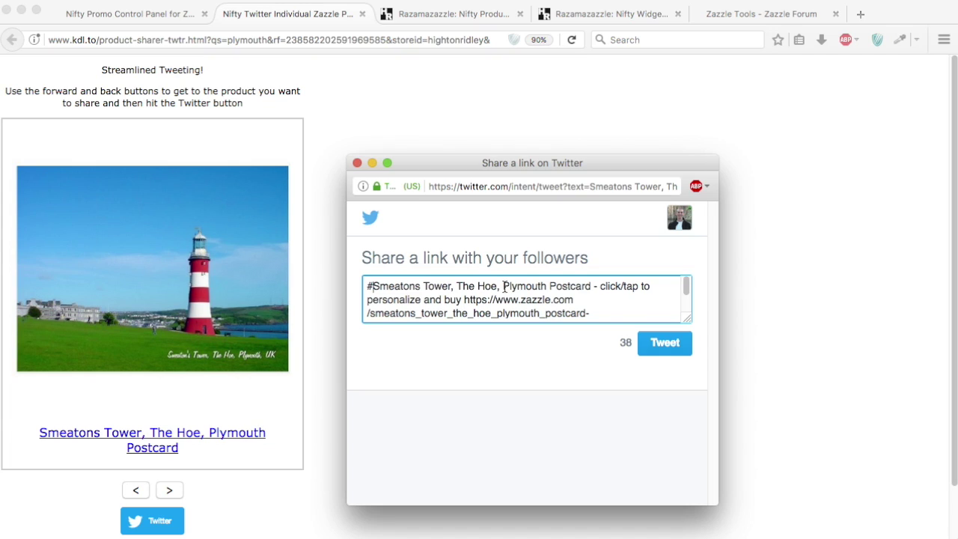
pyautogui.write('#')
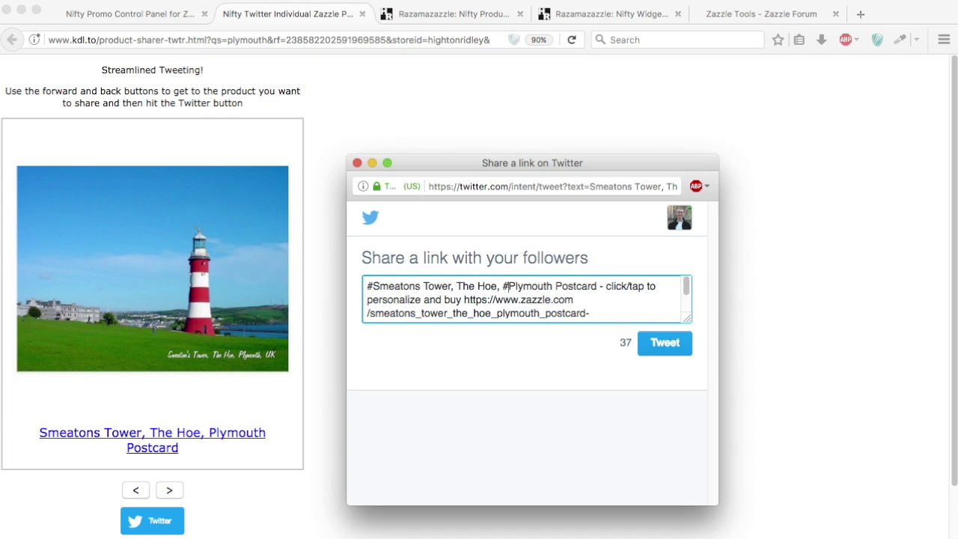
pyautogui.write('#')
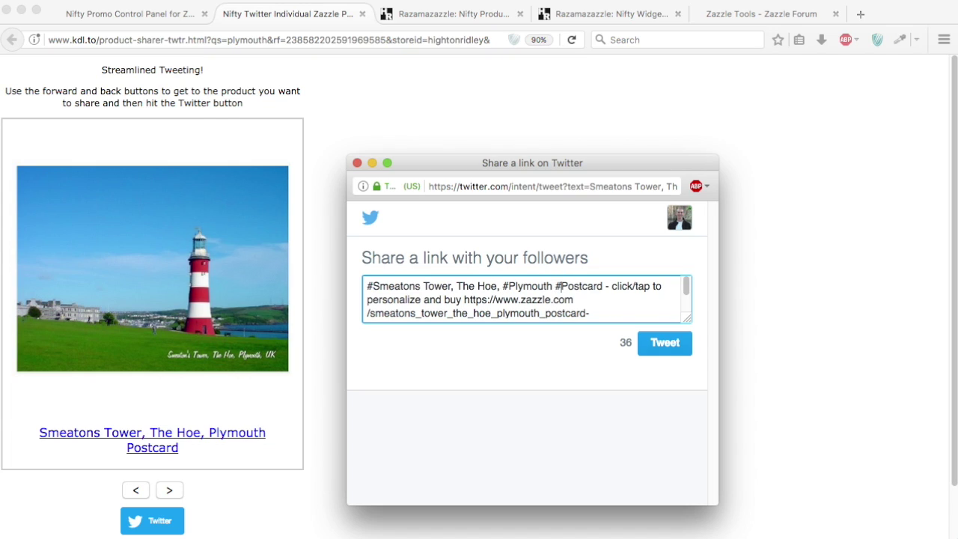
pyautogui.click(660, 350)
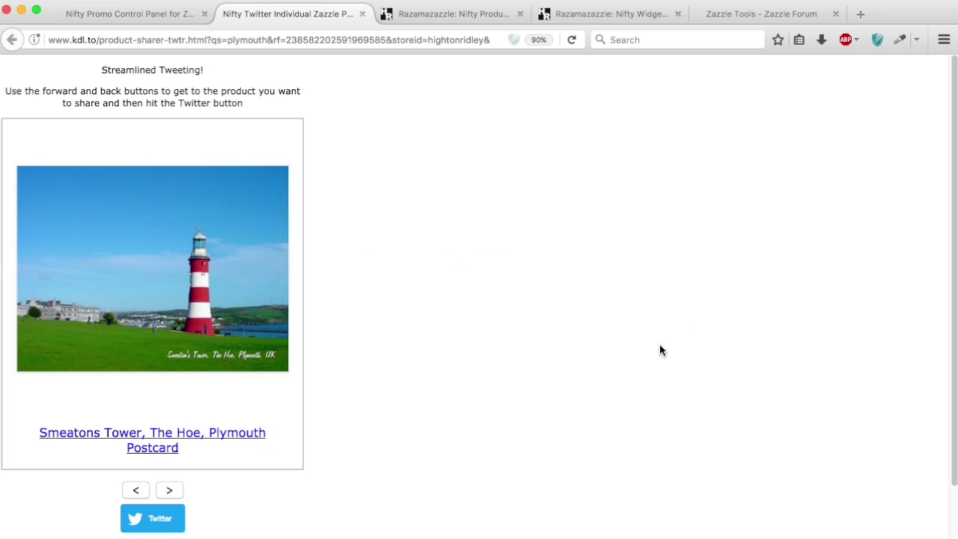
pyautogui.click(860, 10)
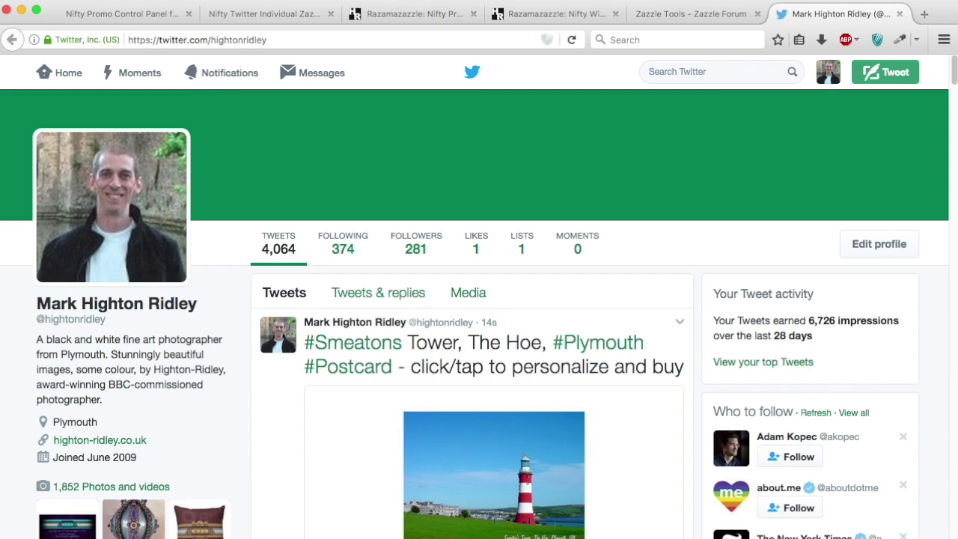
# - Follow the tweet's link to the Zazzle postcard page, then close that page
pyautogui.scroll(-3, 464, 165)
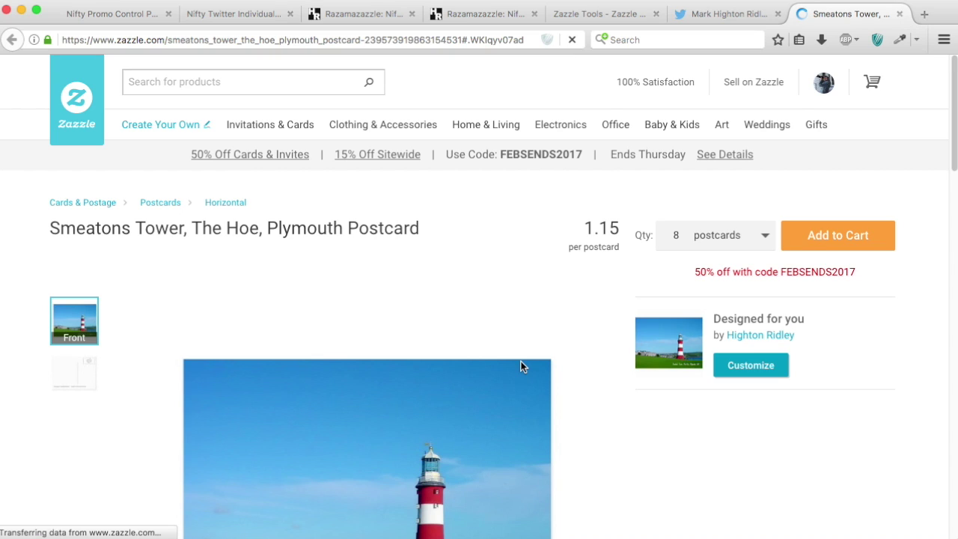
pyautogui.scroll(-3, 625, 357)
pyautogui.scroll(-4, 623, 360)
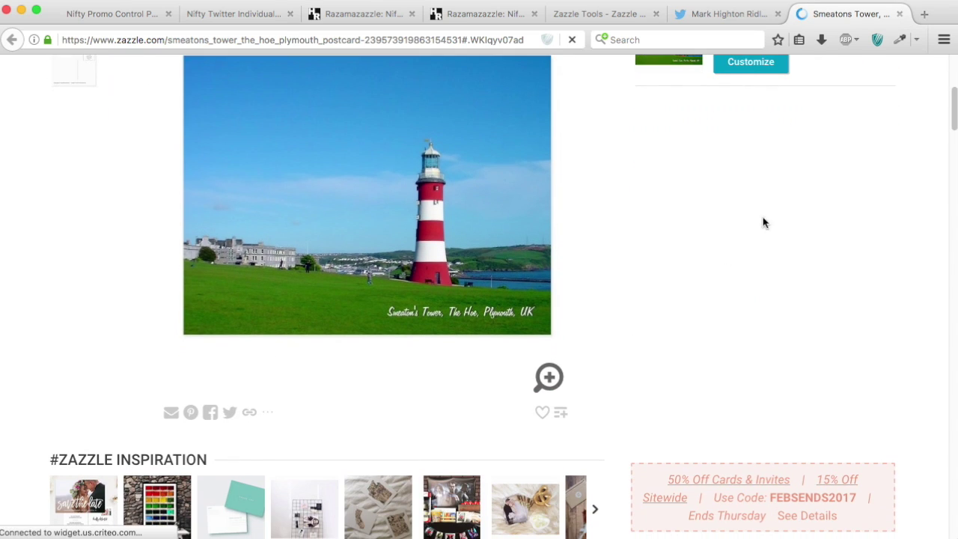
pyautogui.click(899, 14)
pyautogui.click(124, 15)
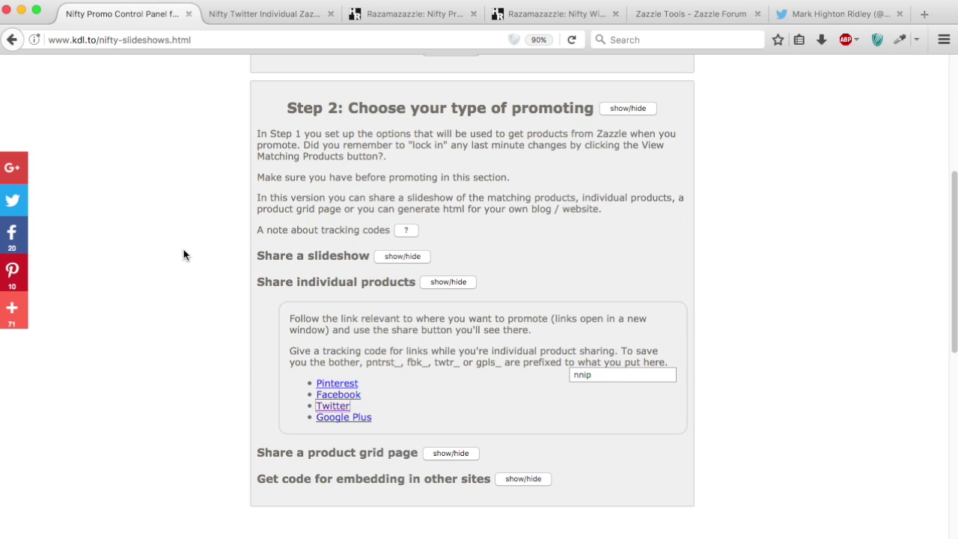
# - Show the promoting-options overview and open the control panel's Zazzle forum topic
pyautogui.scroll(5, 183, 255)
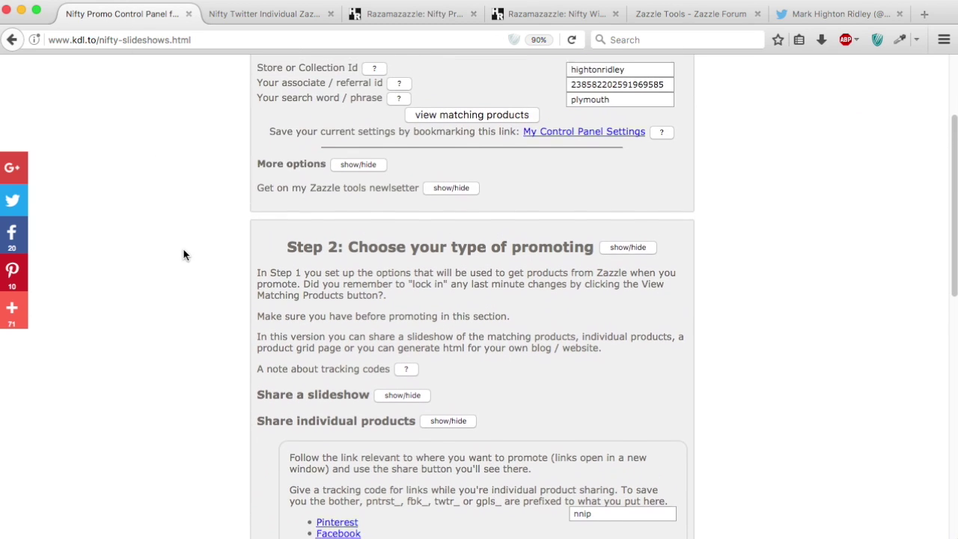
pyautogui.scroll(3, 184, 255)
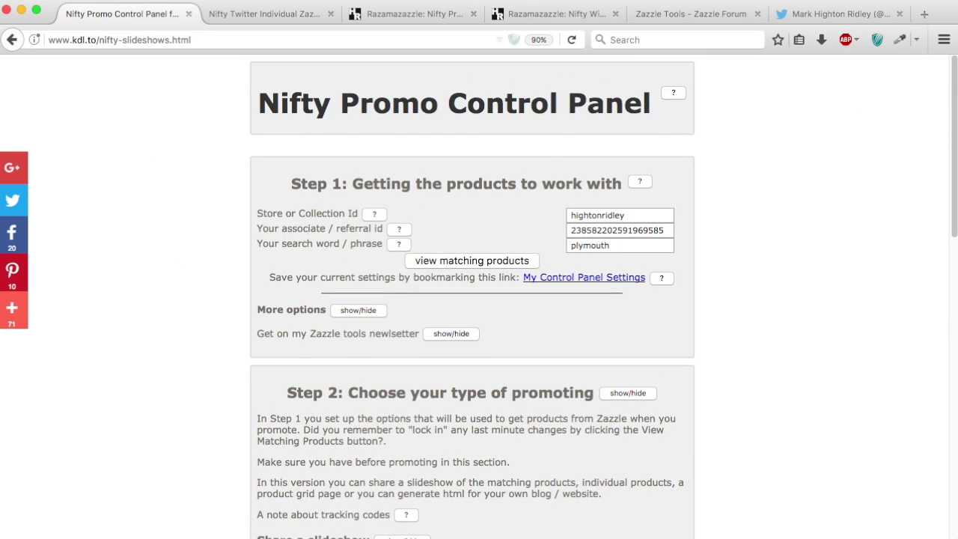
pyautogui.click(673, 93)
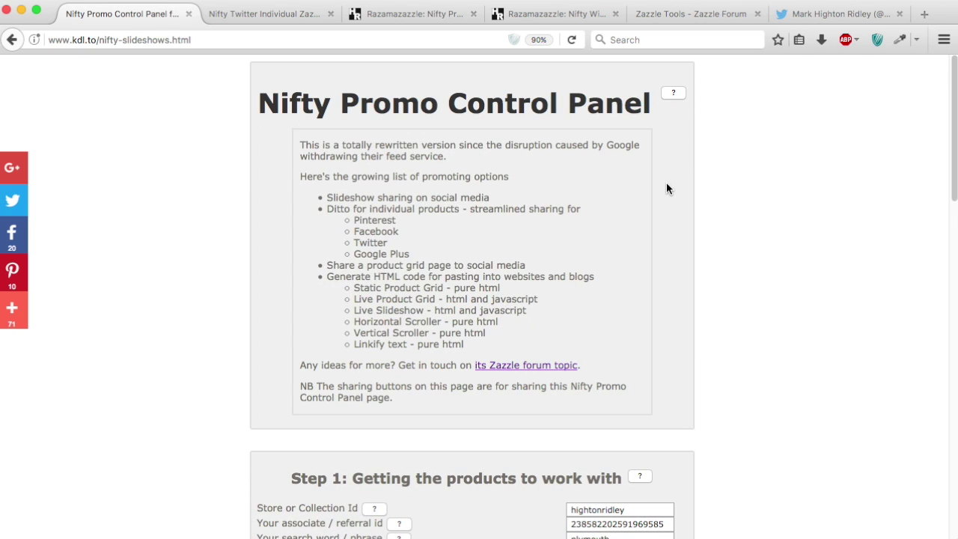
pyautogui.scroll(-2, 664, 195)
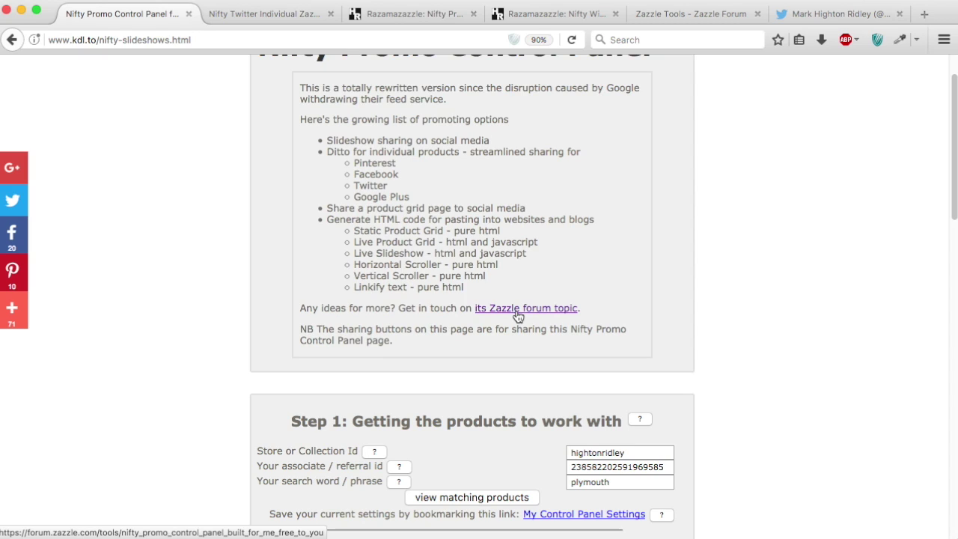
pyautogui.click(693, 16)
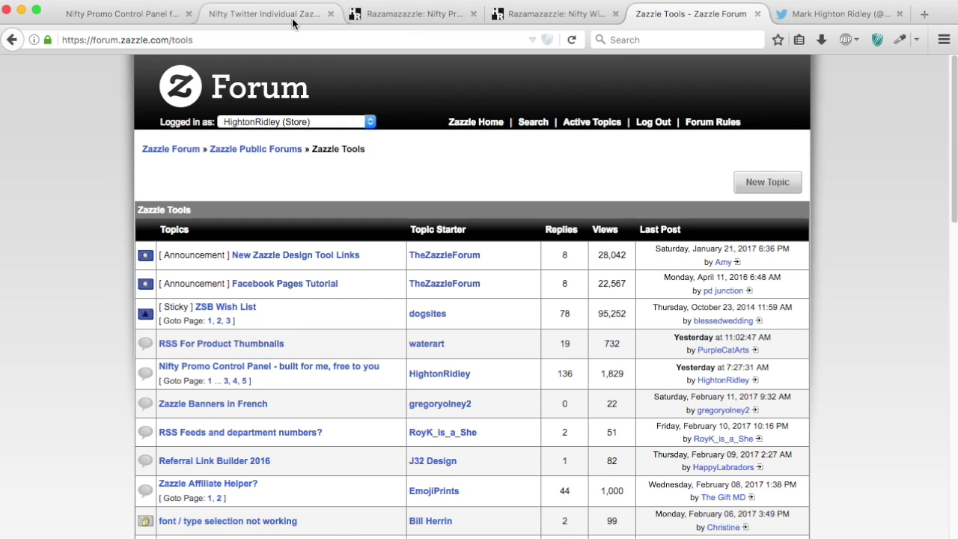
# - Jump to page 5 of the control panel forum topic and read through its latest replies
pyautogui.click(161, 15)
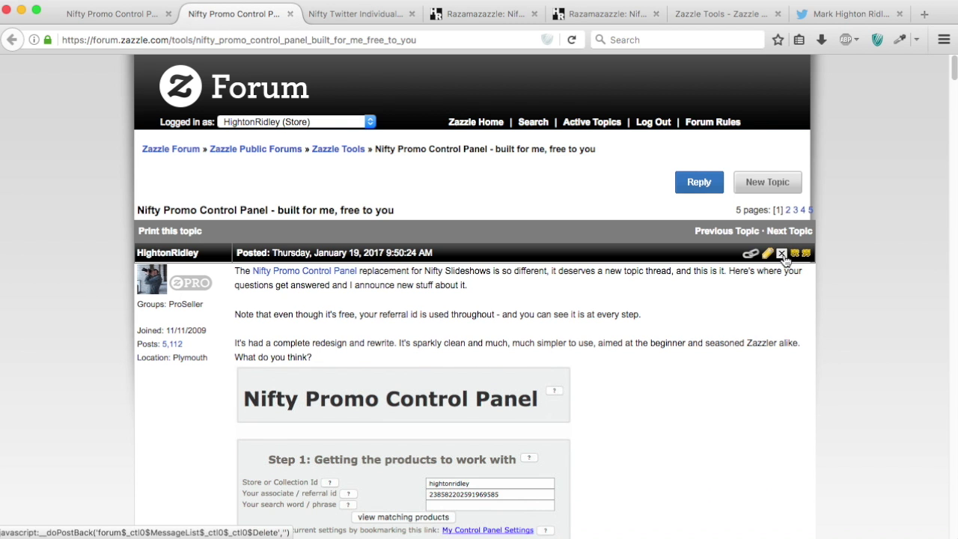
pyautogui.click(809, 210)
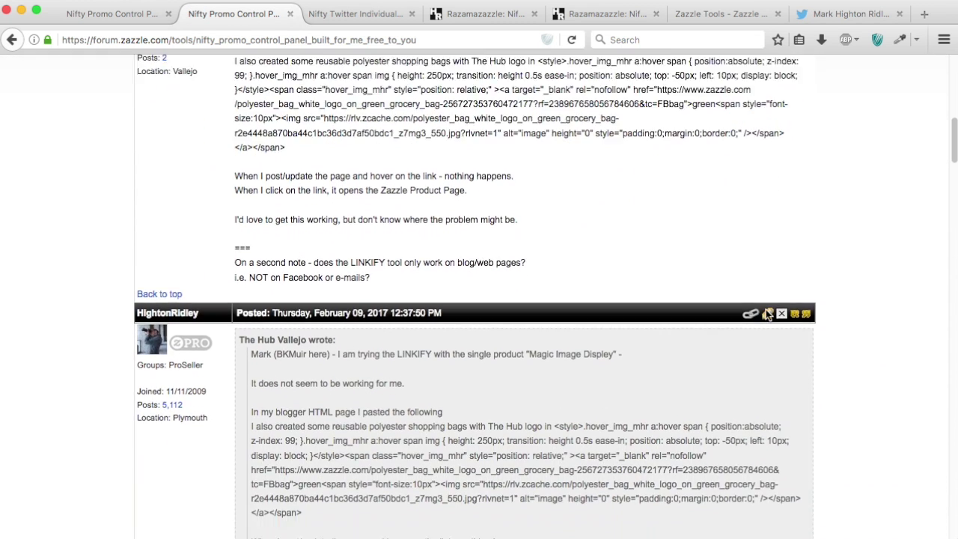
pyautogui.scroll(-3, 766, 314)
pyautogui.scroll(-5, 766, 311)
pyautogui.scroll(-5, 766, 311)
pyautogui.scroll(-5, 766, 312)
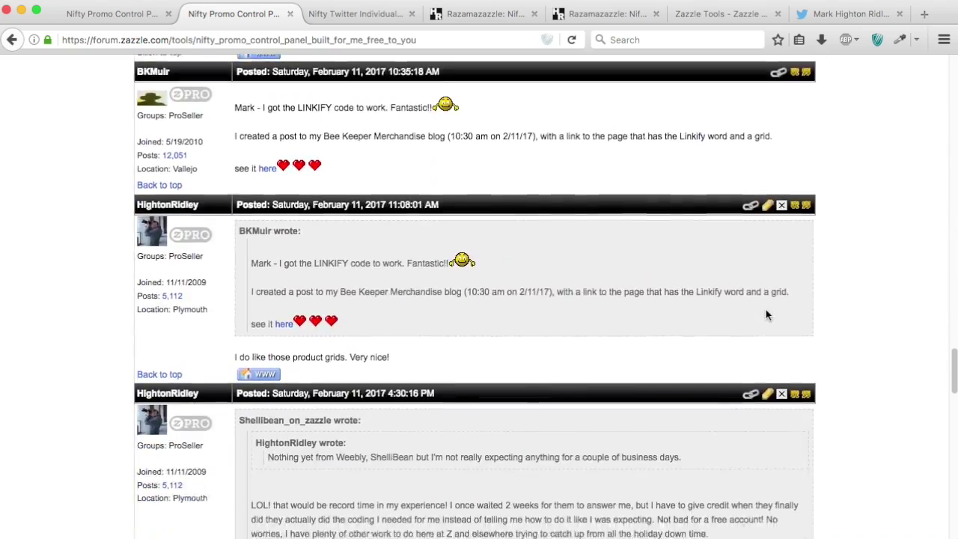
pyautogui.scroll(-5, 765, 311)
pyautogui.scroll(-10, 766, 315)
pyautogui.scroll(3, 766, 314)
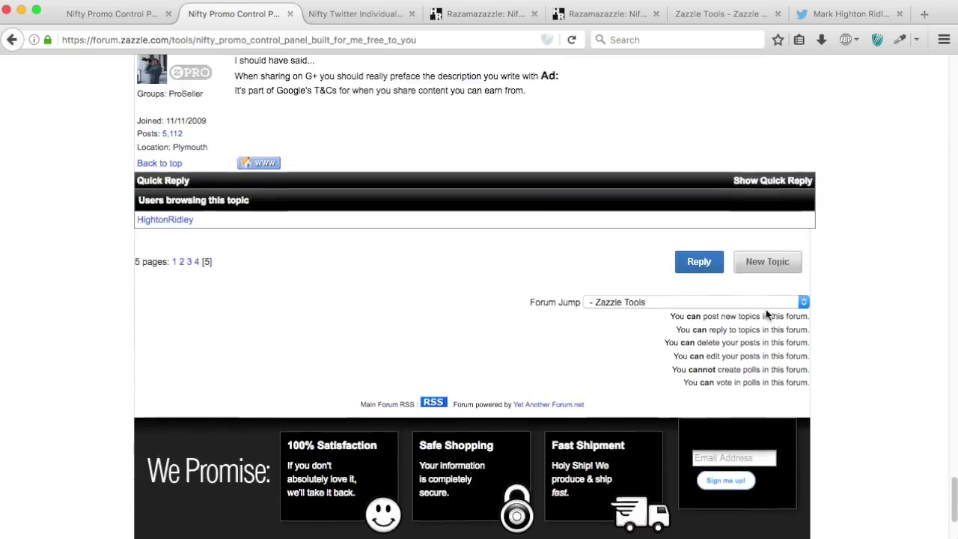
pyautogui.scroll(2, 765, 314)
pyautogui.scroll(1, 765, 314)
pyautogui.scroll(2, 765, 314)
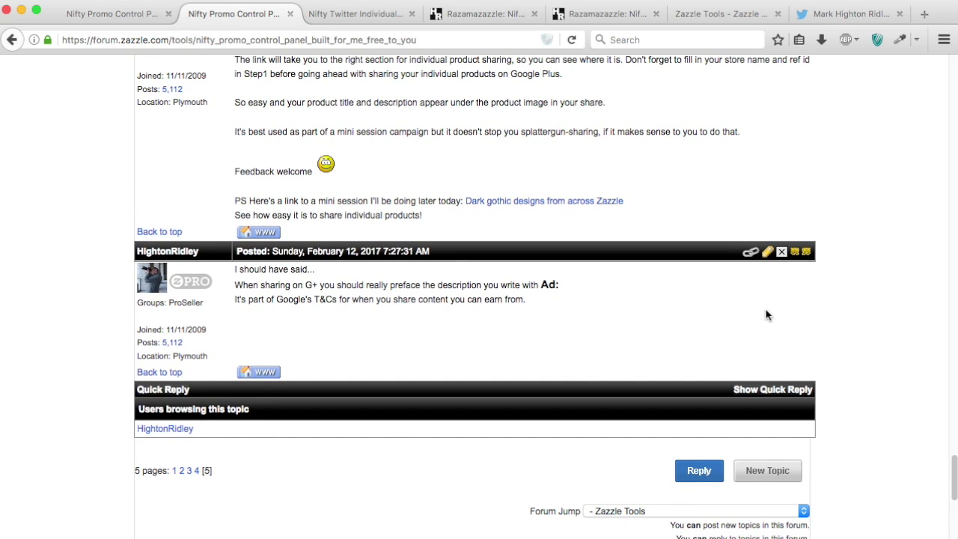
# - Go back to the control panel tab and scroll up to the promoting options overview
pyautogui.click(75, 12)
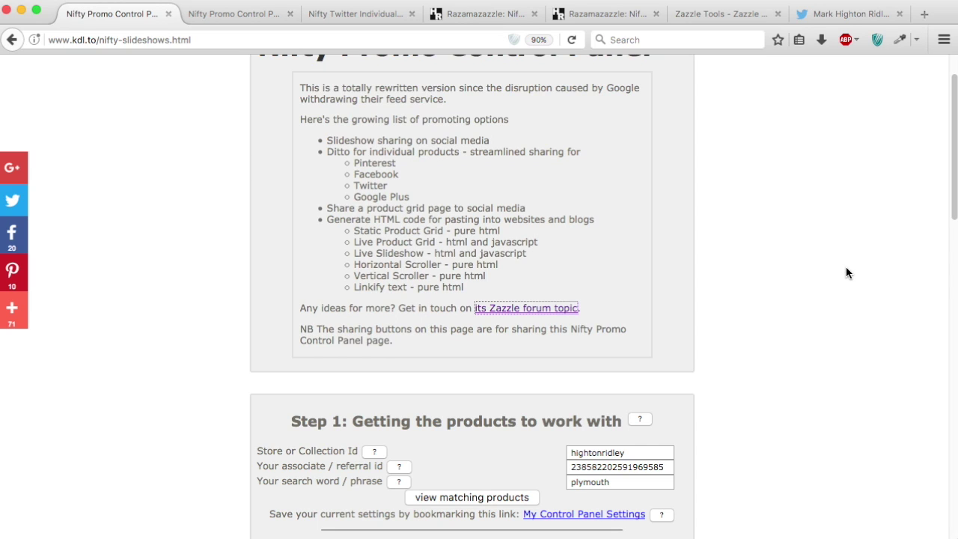
pyautogui.scroll(2, 845, 273)
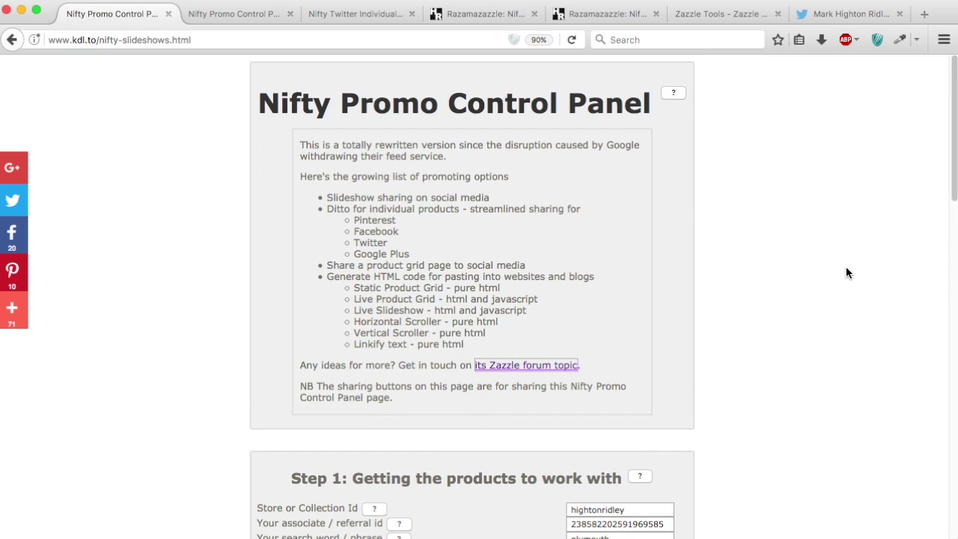